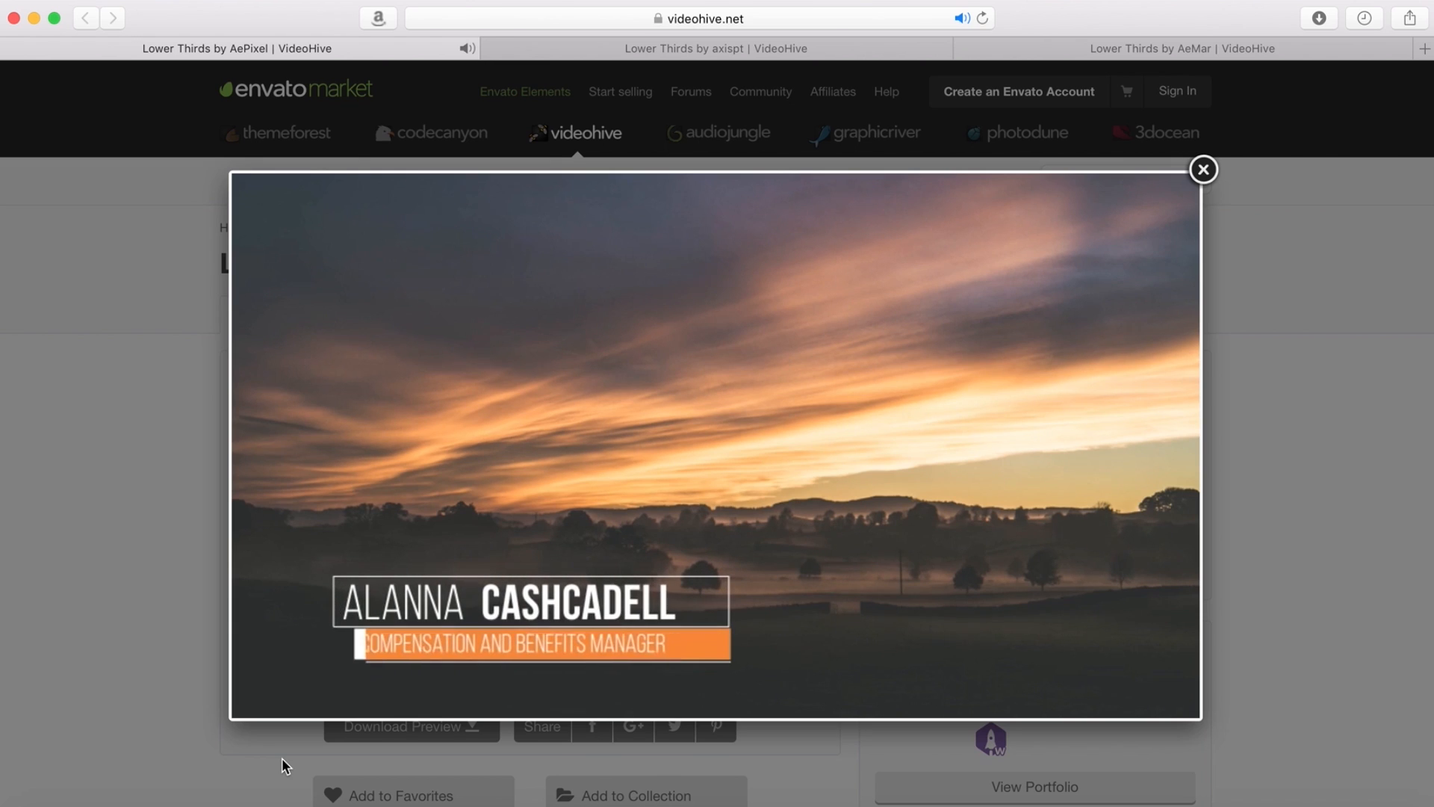
# Step: Watch the VideoHive lower third previews, closing the first two pages, and play the Lower Third composite in HitFilm Pro
pyautogui.press('super+w')
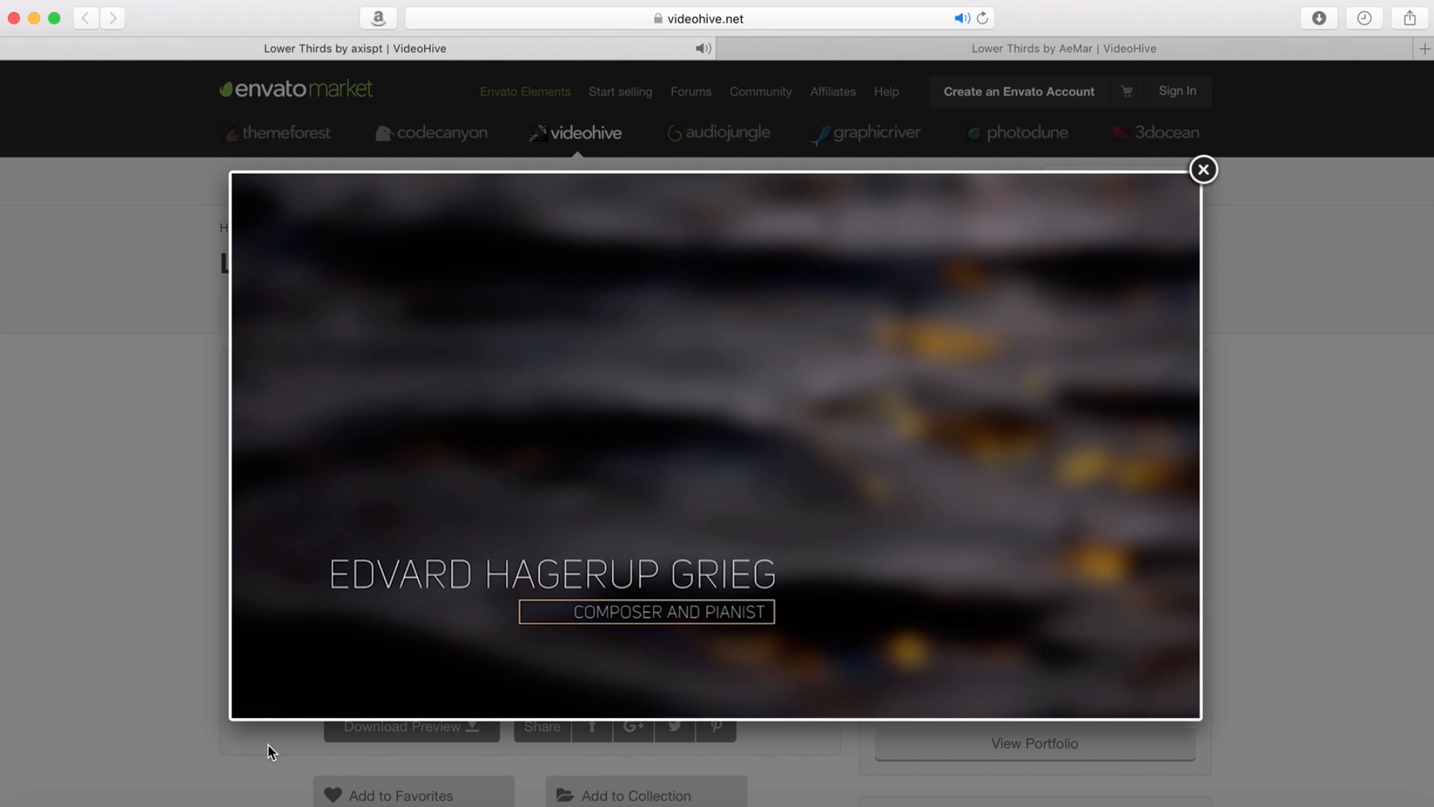
pyautogui.press('super+w')
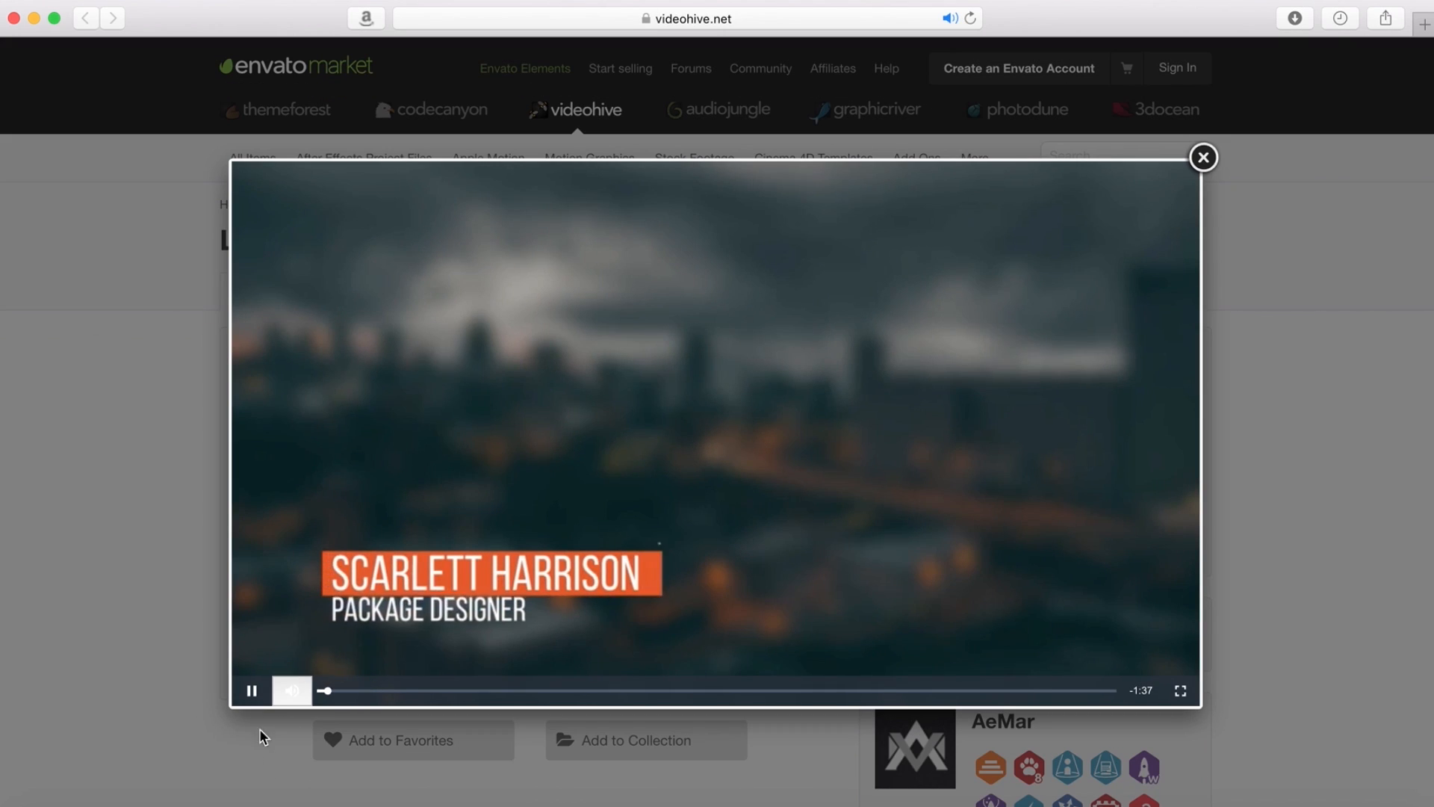
pyautogui.moveTo(319, 693)
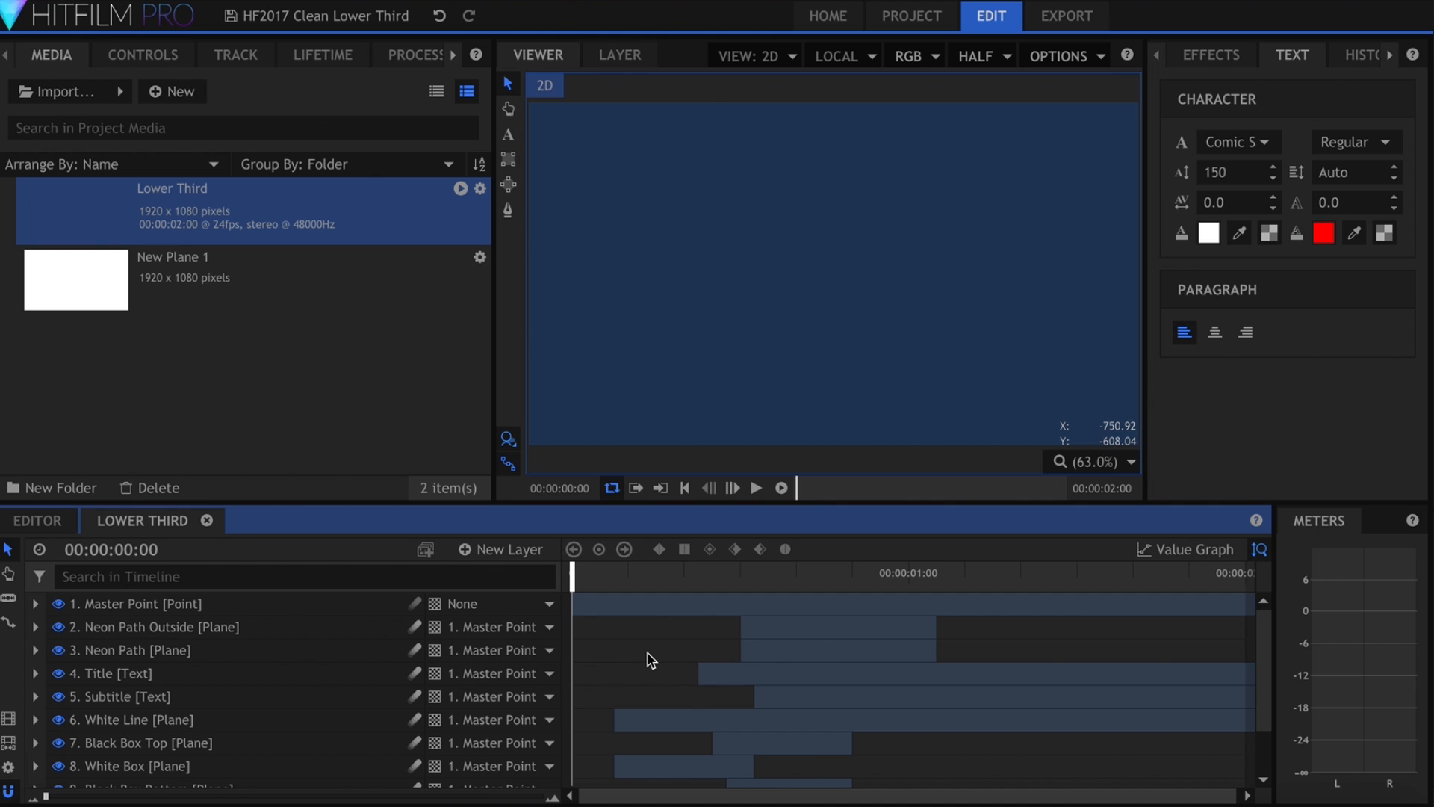
pyautogui.press('space')
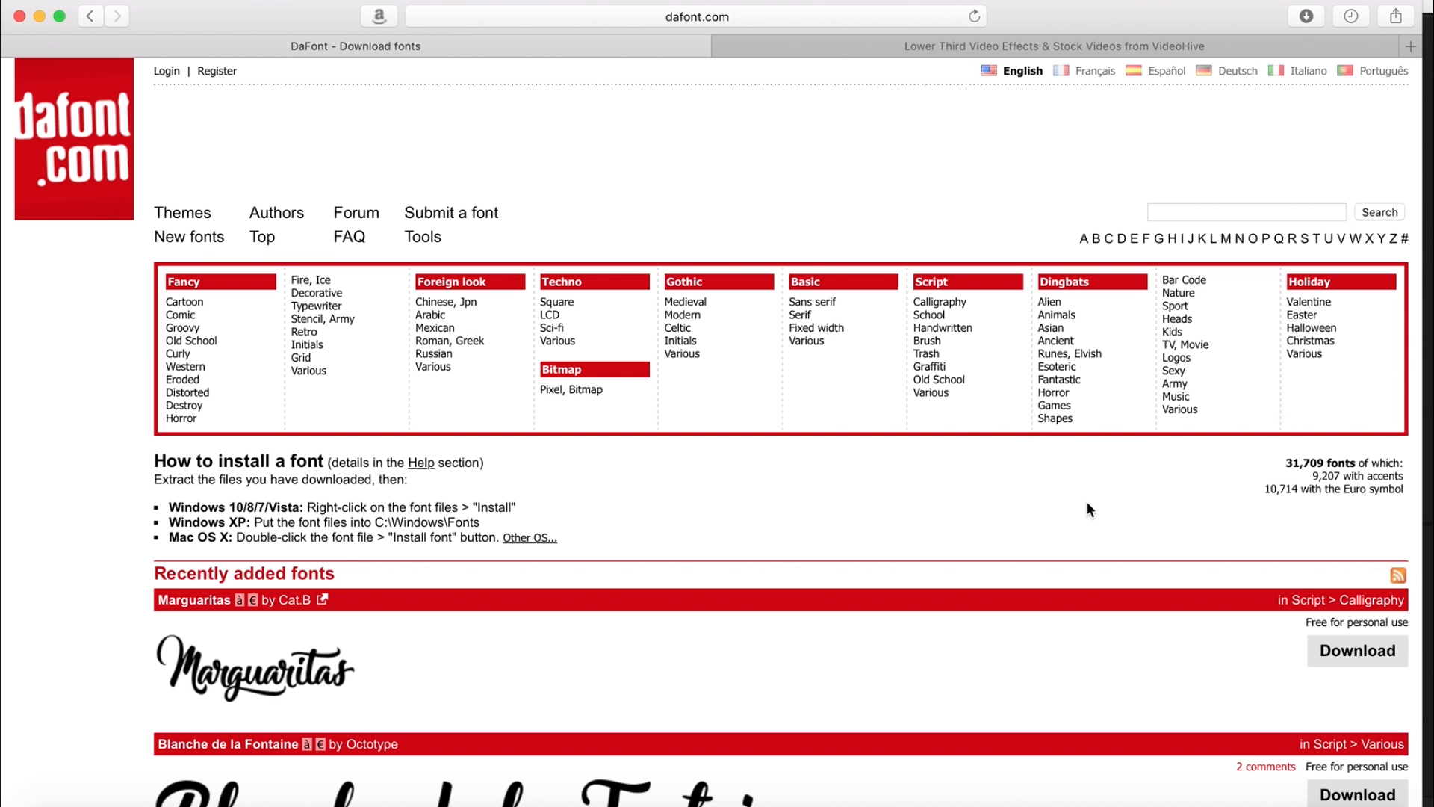
# Step: Switch to the browser and look through the Basic sans serif fonts on dafont.com
pyautogui.click(853, 305)
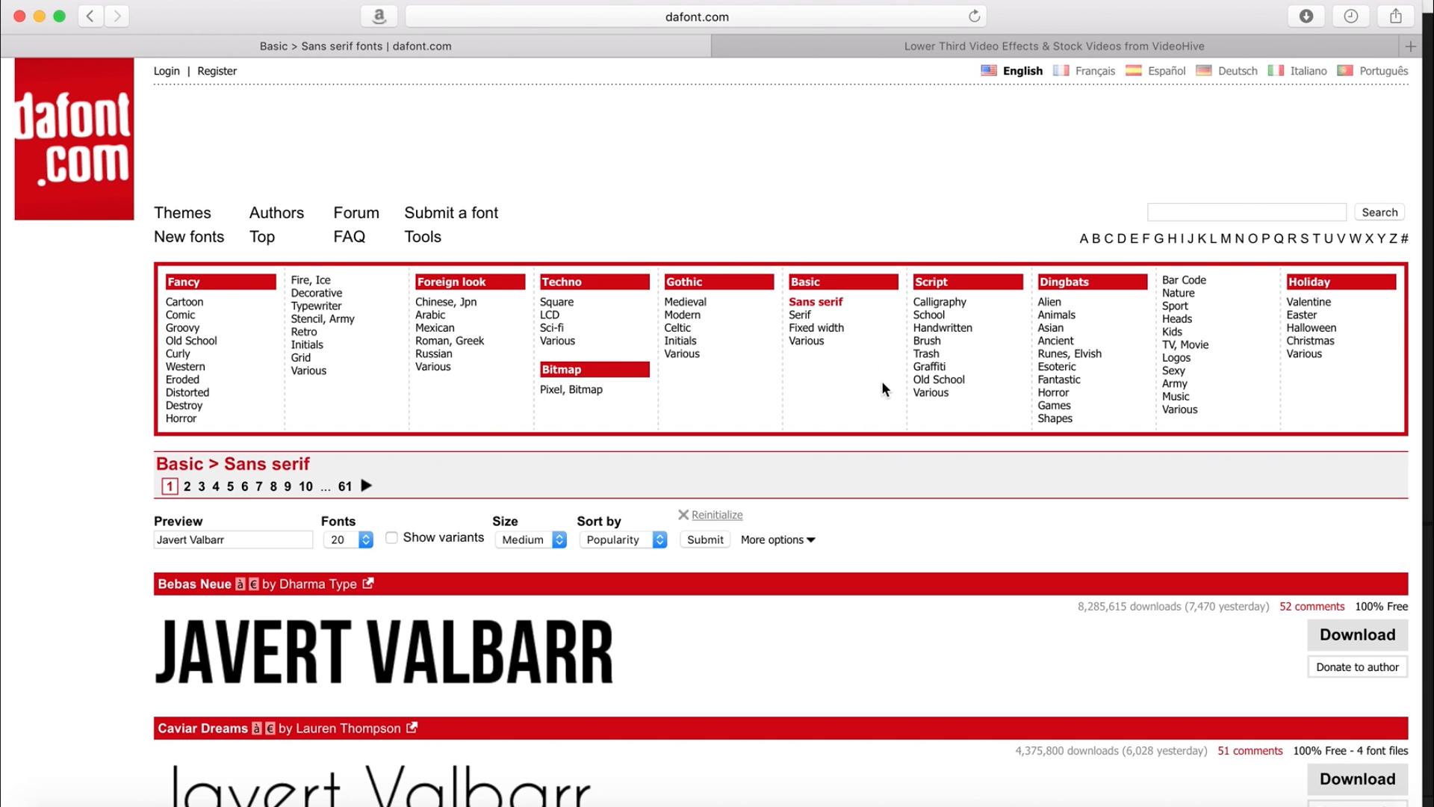
pyautogui.scroll(-10, 893, 403)
pyautogui.scroll(-13, 895, 407)
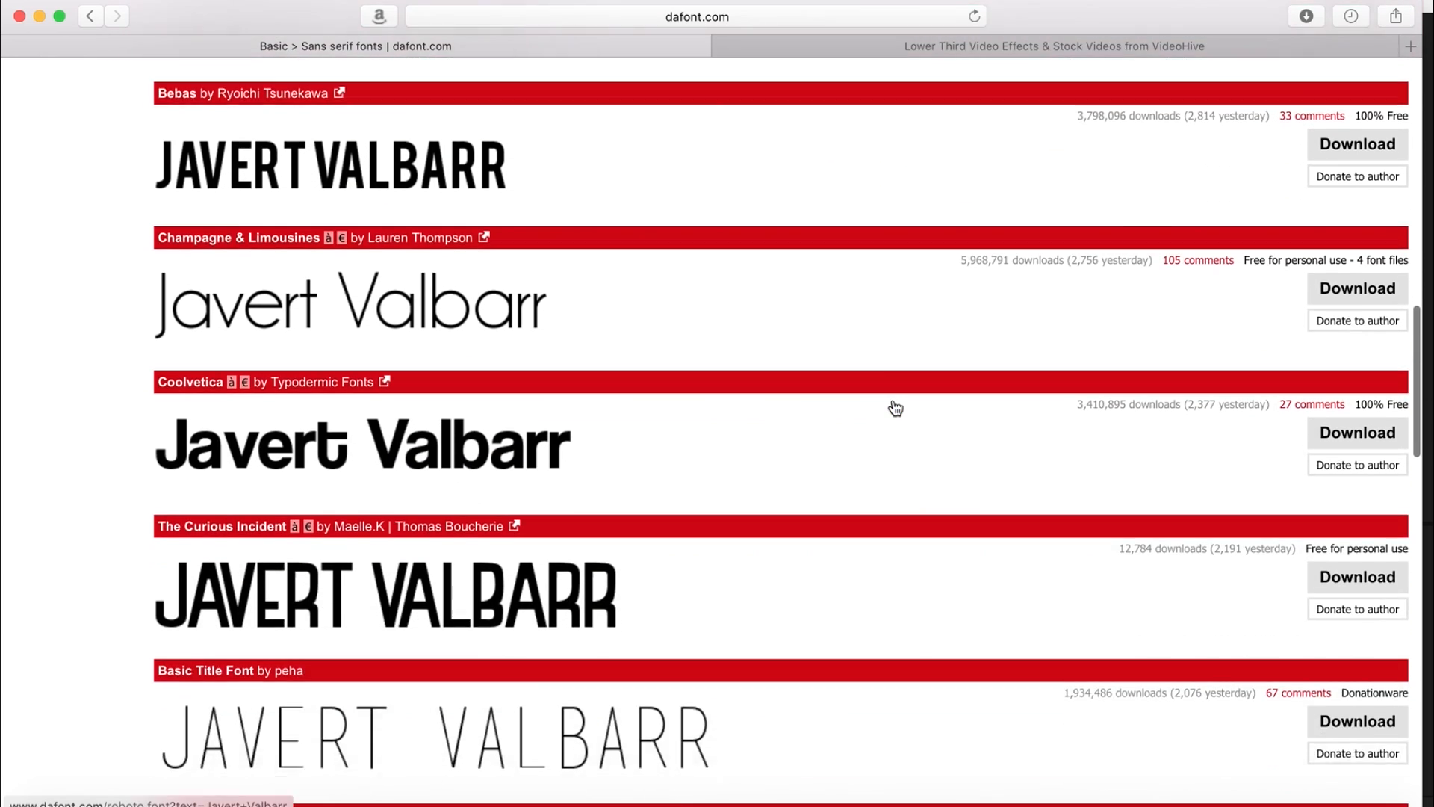
pyautogui.scroll(-9, 896, 408)
pyautogui.scroll(-12, 896, 408)
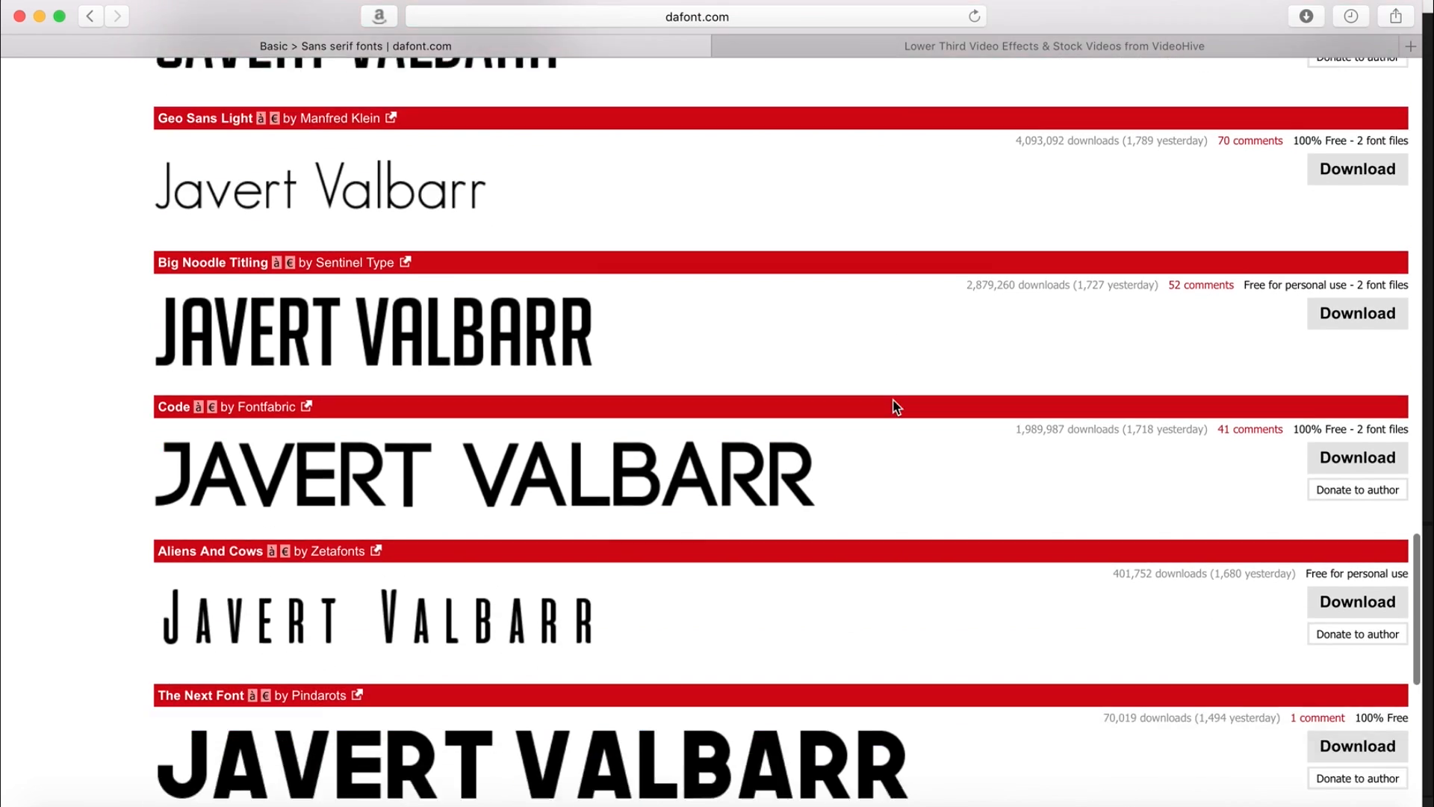
pyautogui.scroll(-9, 896, 408)
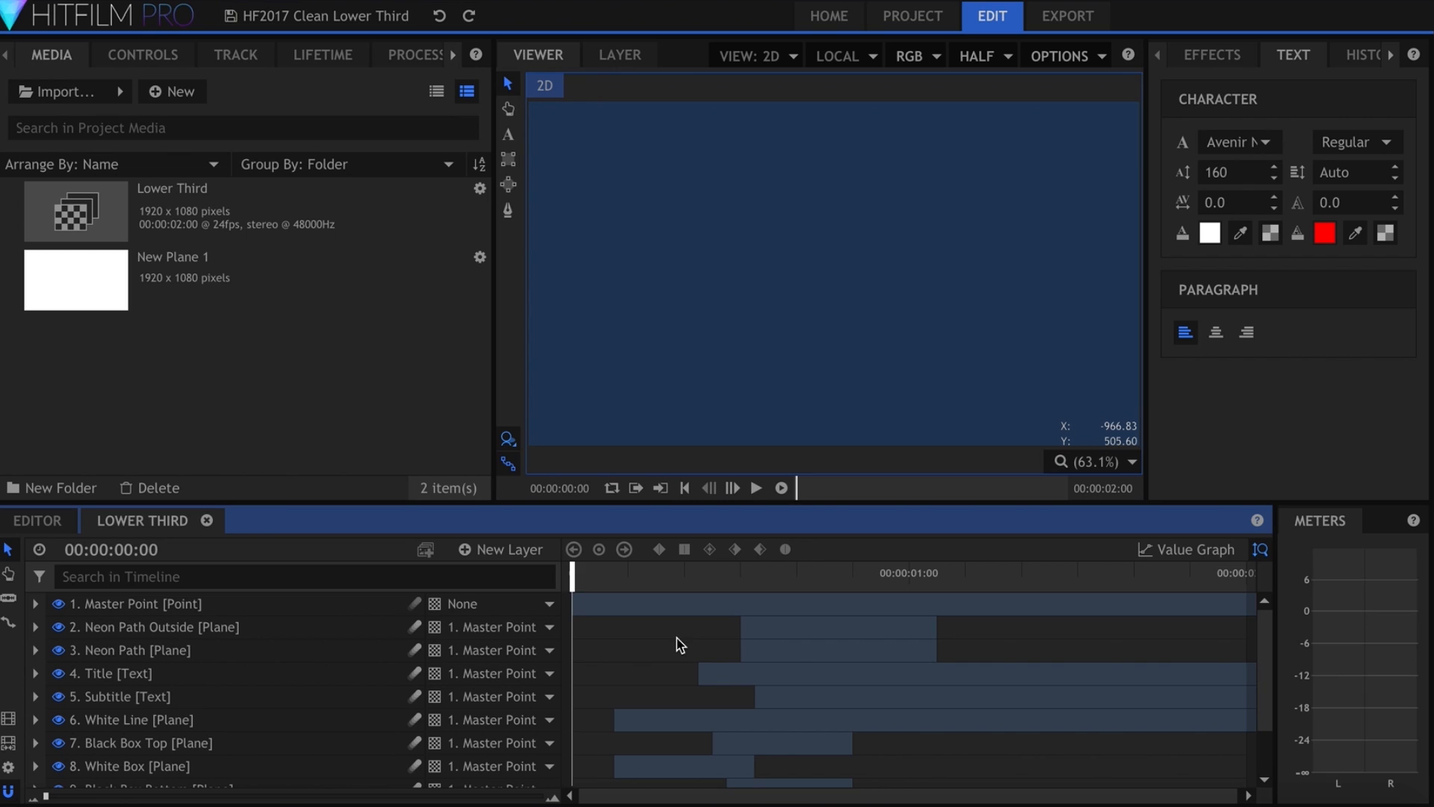
# Step: Back in HitFilm Pro, play the Lower Third composite and set the title's letters after each initial to size 150
pyautogui.press('space')
pyautogui.click(508, 134)
pyautogui.moveTo(1016, 239); pyautogui.dragTo(564, 246)
pyautogui.doubleClick(1238, 171)
pyautogui.write('150')
pyautogui.press('Return')
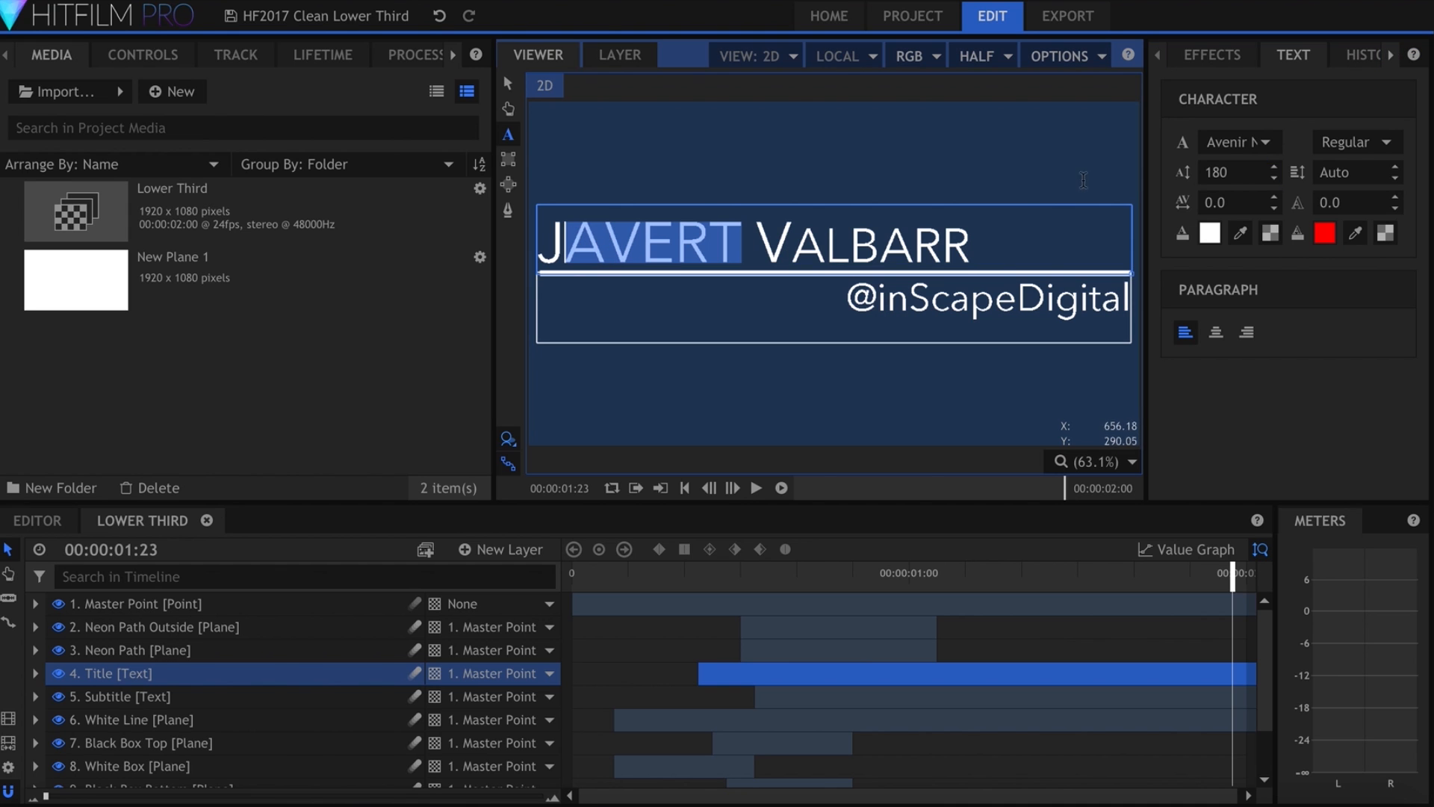
pyautogui.doubleClick(1225, 172)
pyautogui.write('150')
pyautogui.press('Return')
pyautogui.click(508, 83)
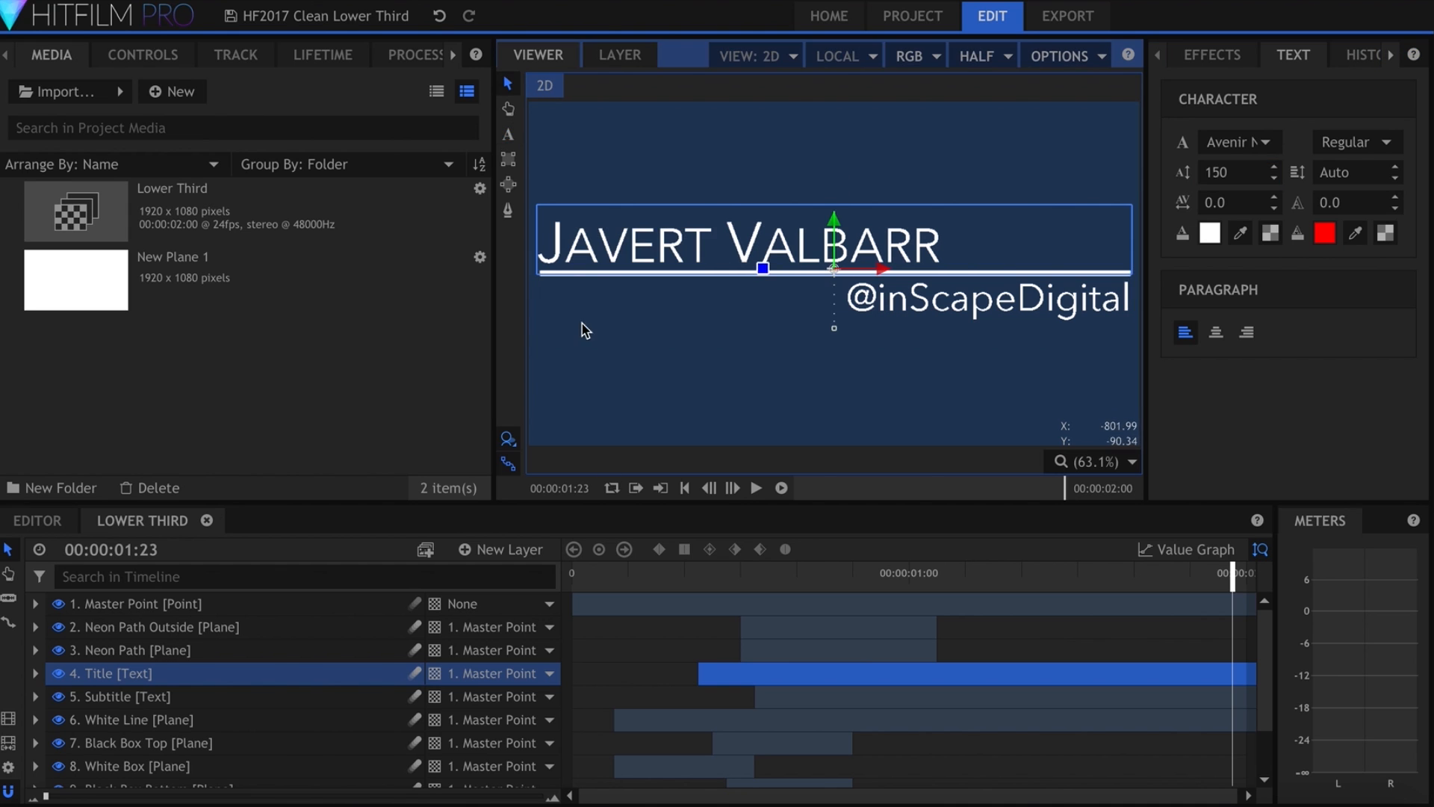
pyautogui.click(643, 654)
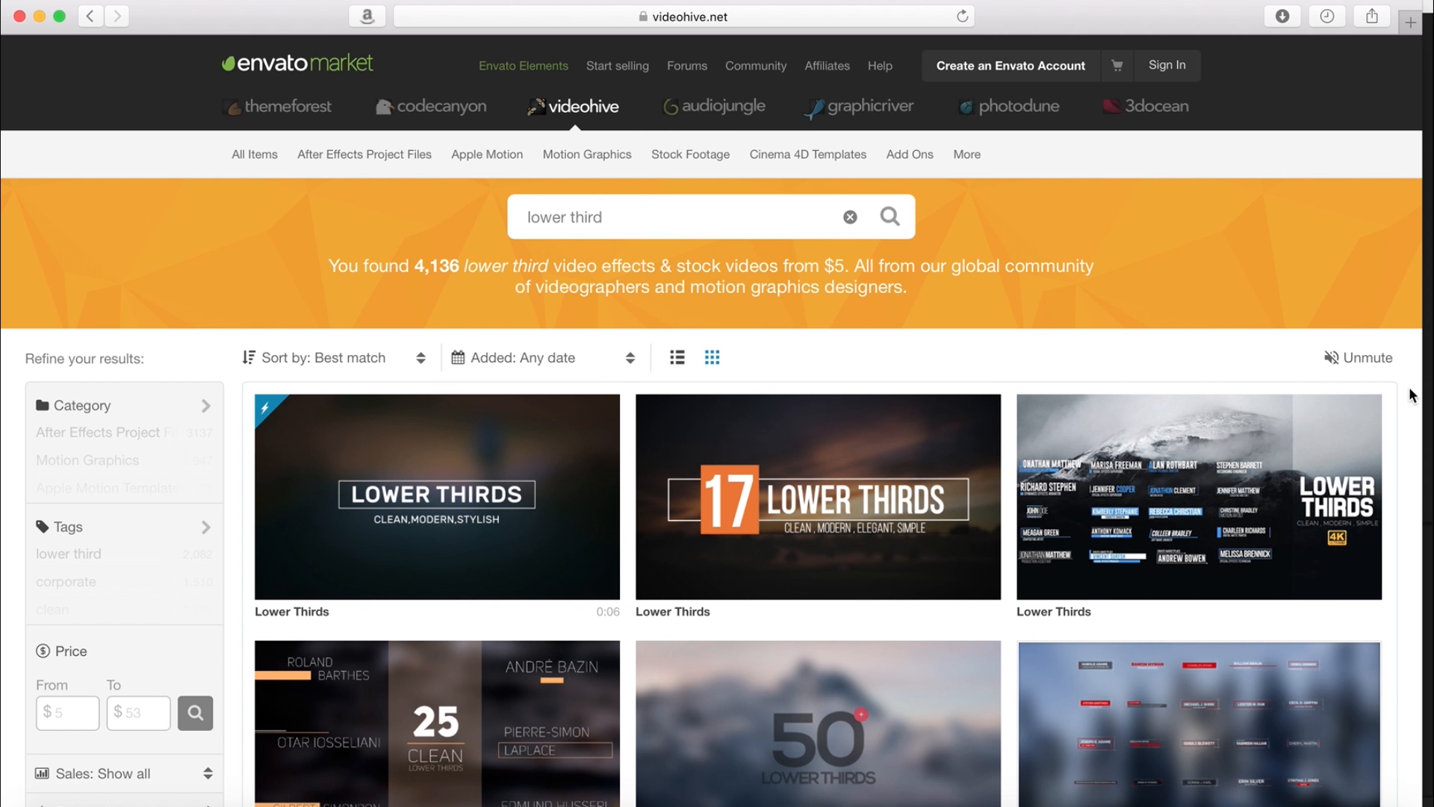
# Step: Switch to the browser and examine the VideoHive lower third search results for design ideas, previewing individual items
pyautogui.scroll(-5, 1411, 396)
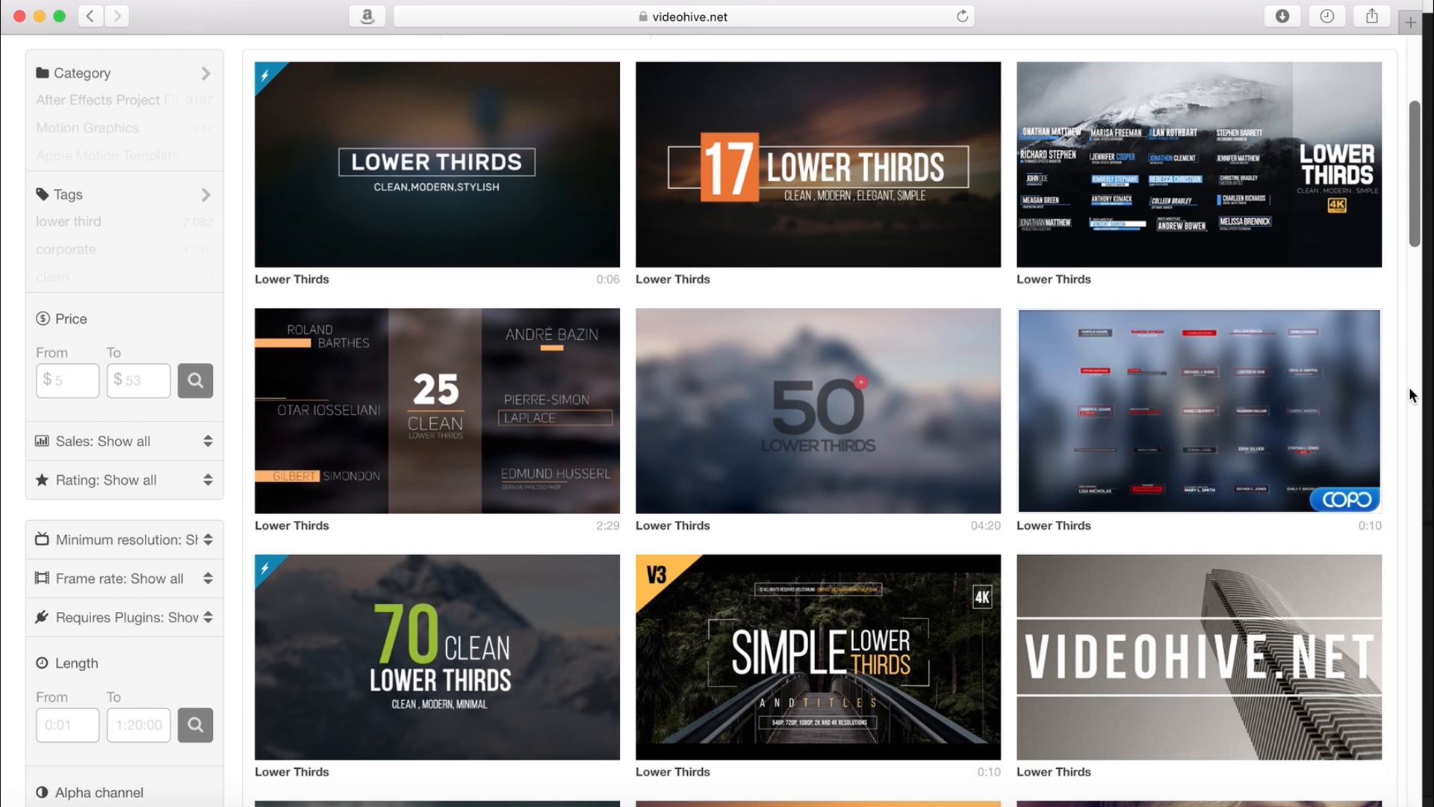
pyautogui.scroll(-5, 1411, 396)
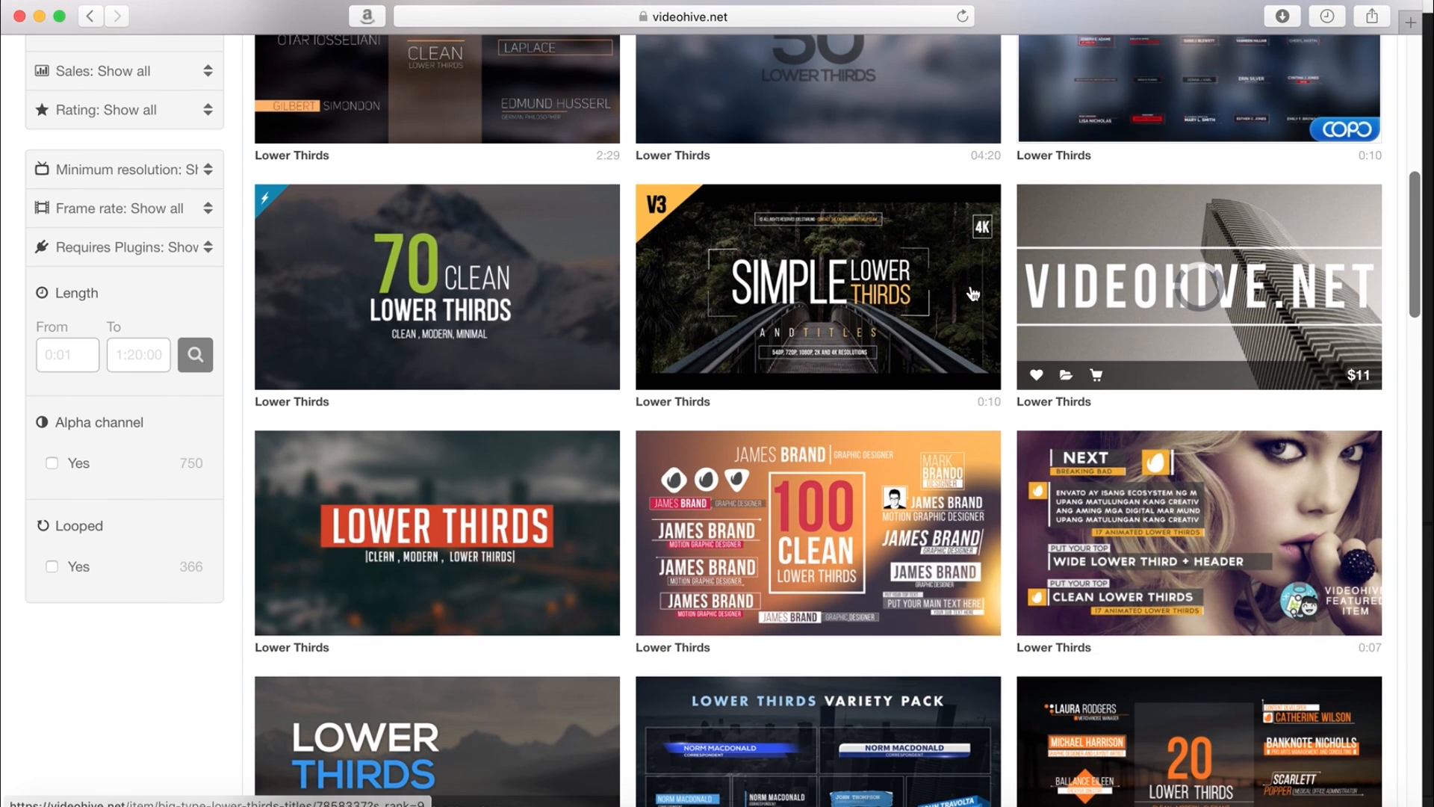
pyautogui.moveTo(472, 562)
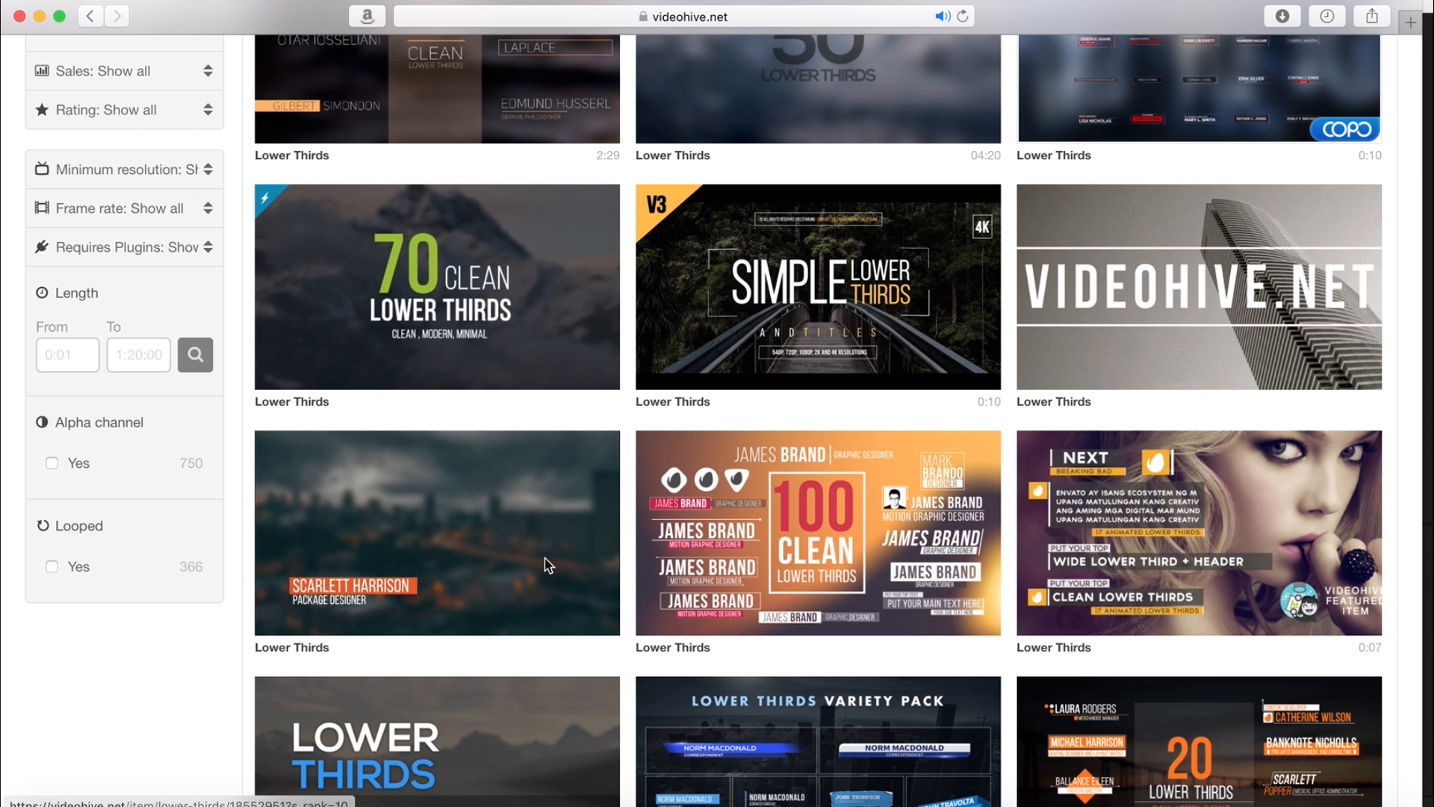
pyautogui.scroll(-2, 548, 564)
pyautogui.scroll(-6, 547, 564)
pyautogui.moveTo(705, 523)
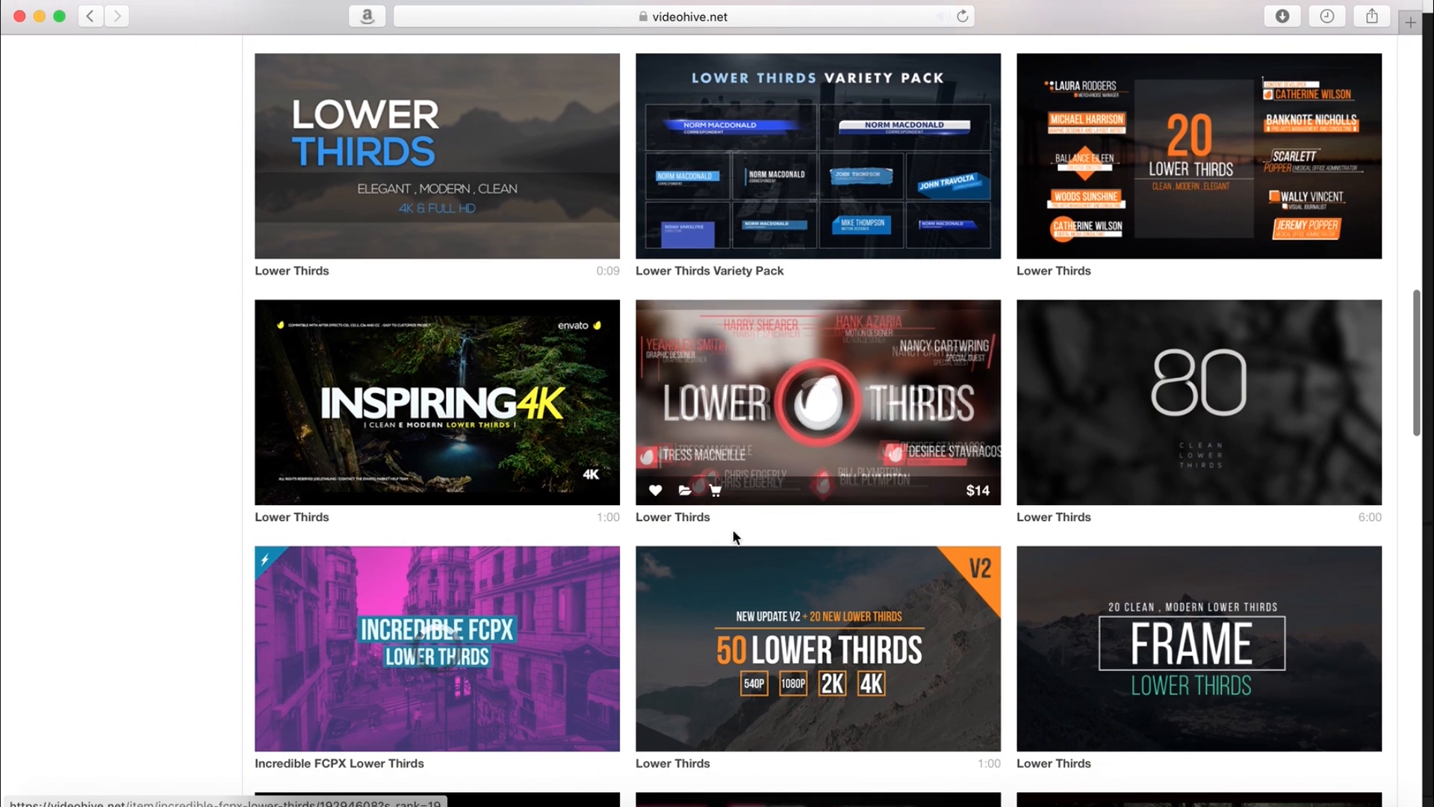
pyautogui.moveTo(1260, 665)
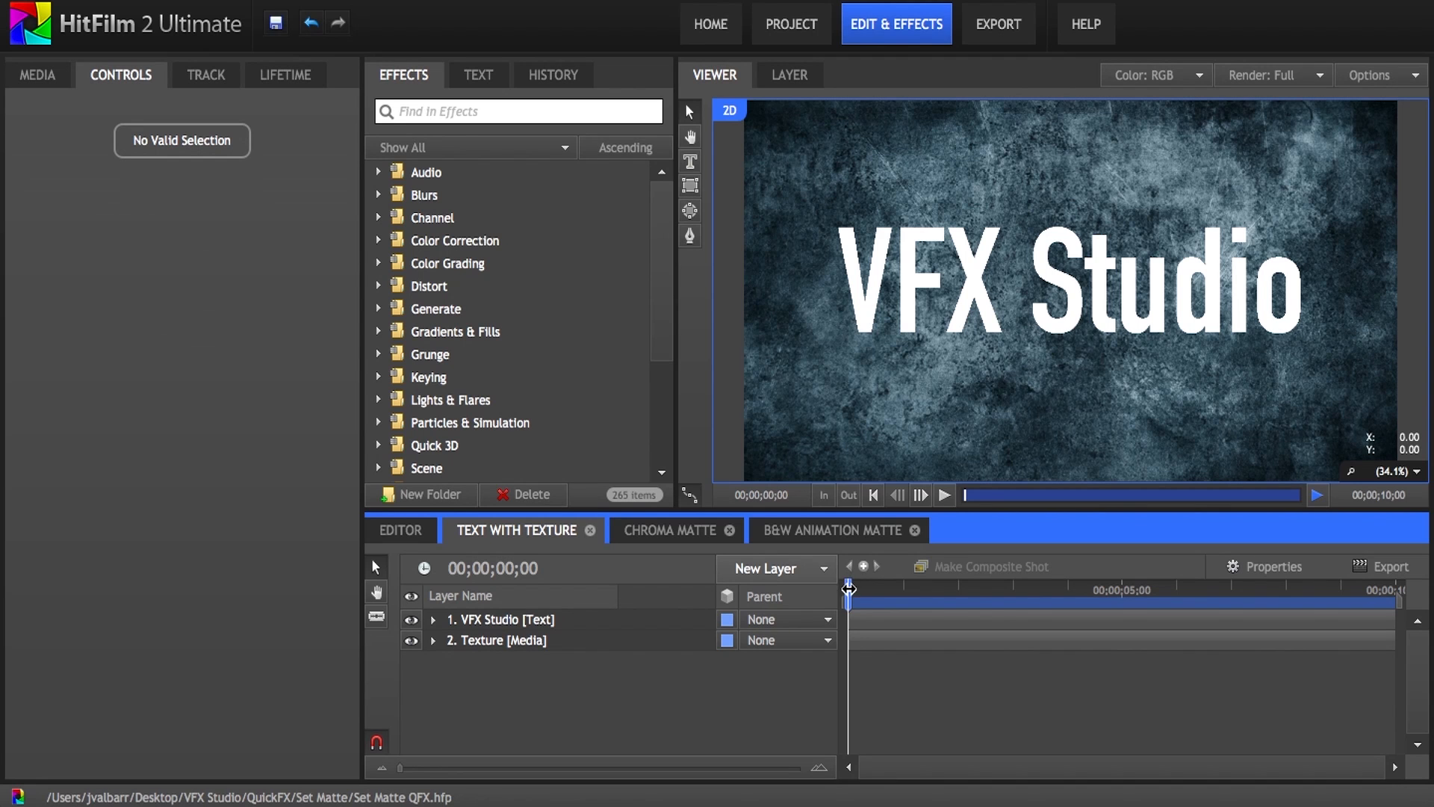
# Step: In HitFilm 2 Ultimate, inspect the VFX Studio text and Texture layers separately by toggling each one's visibility off and on
pyautogui.moveTo(849, 589); pyautogui.dragTo(767, 601)
pyautogui.click(411, 619)
pyautogui.click(411, 619)
pyautogui.click(411, 640)
pyautogui.click(411, 640)
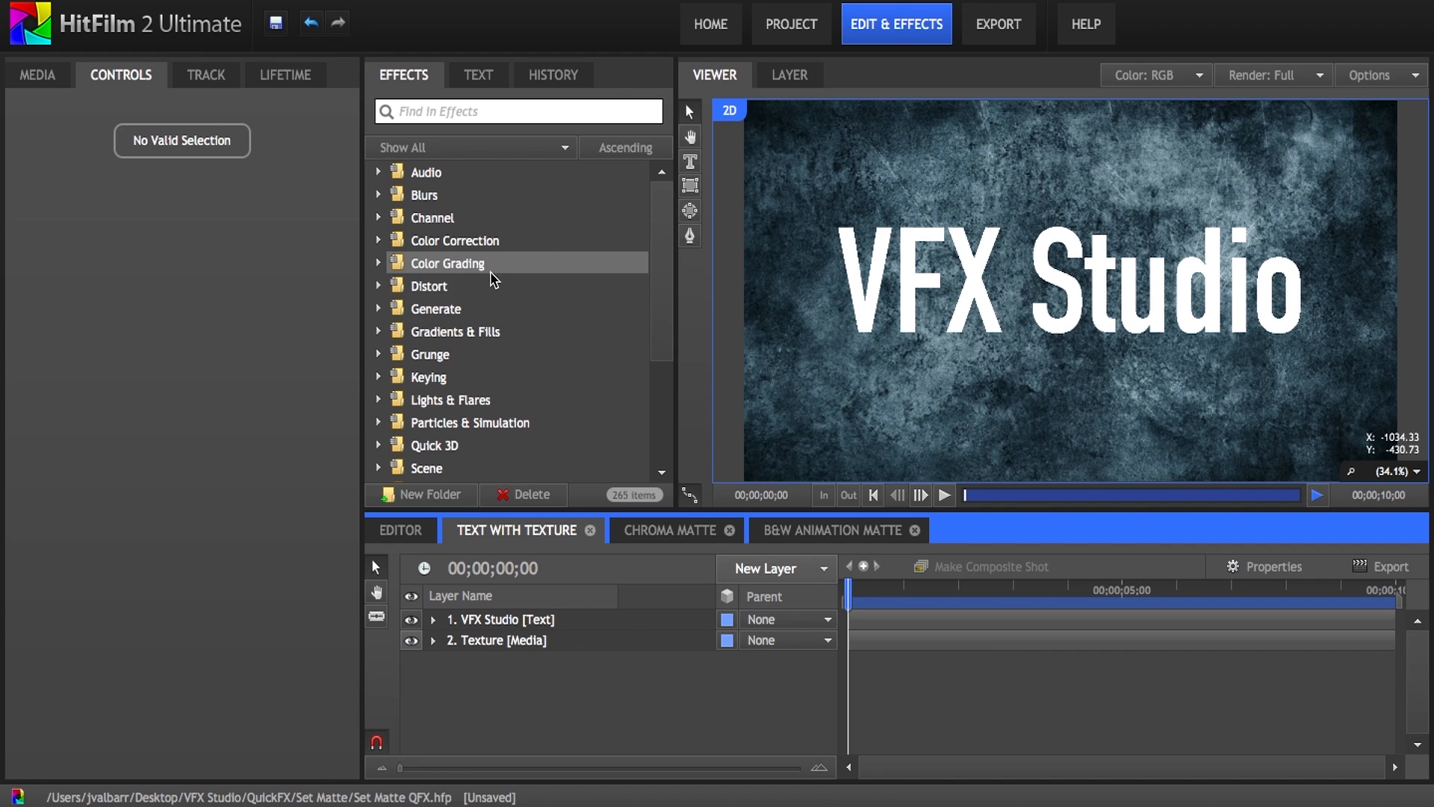
# Step: Locate the Set Matte effect among the Matte Enhancement effects in the Keying category
pyautogui.scroll(-1, 437, 338)
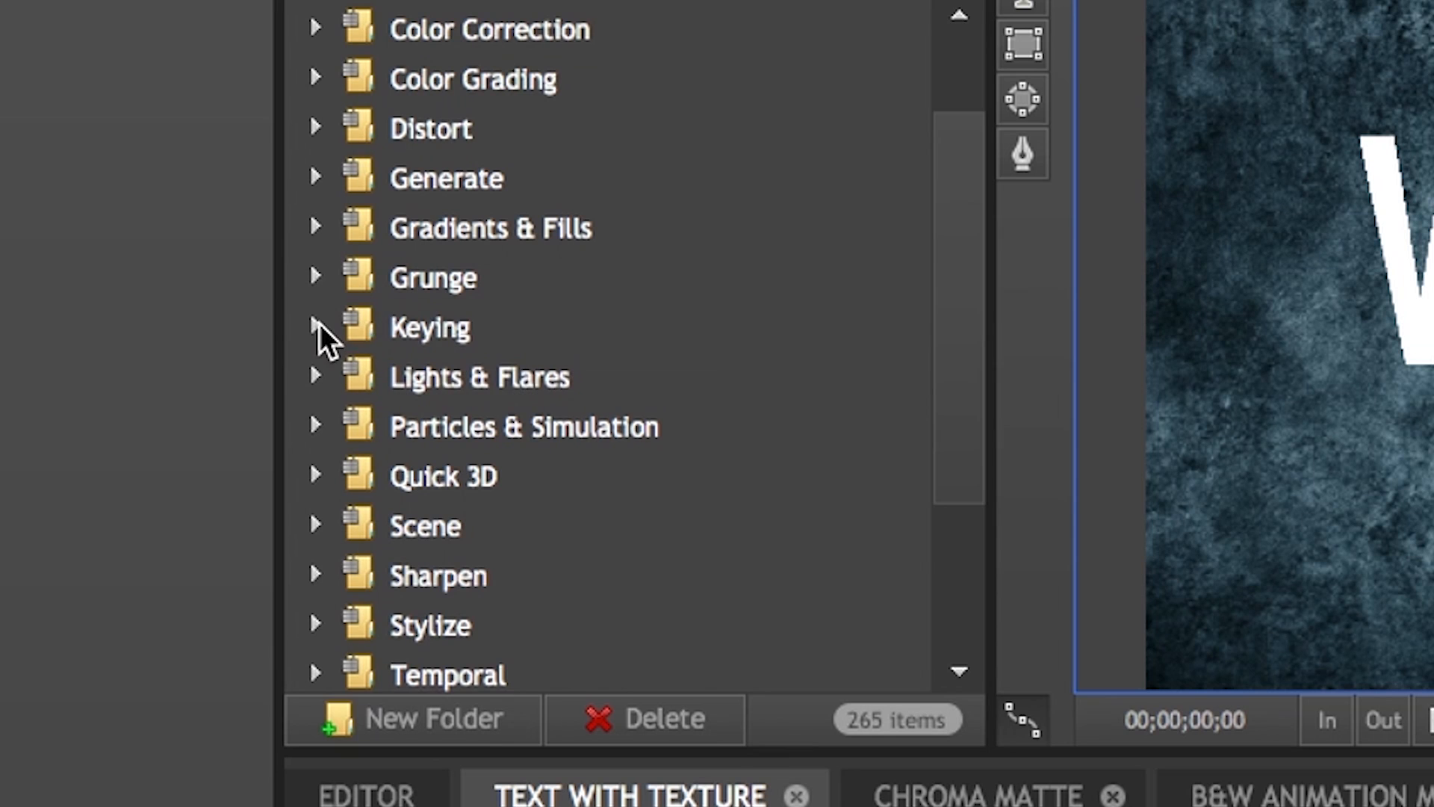
pyautogui.click(378, 316)
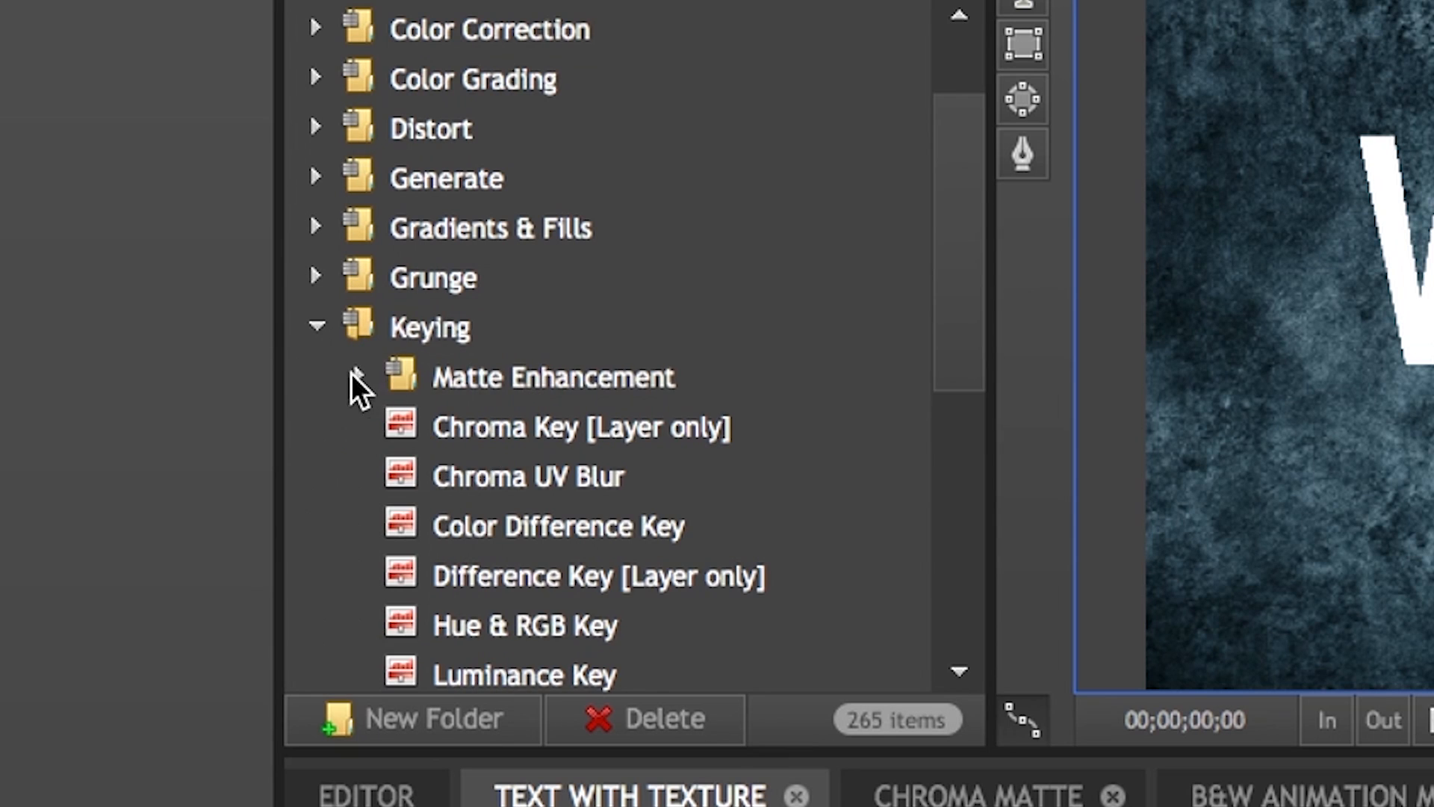
pyautogui.click(358, 375)
pyautogui.moveTo(957, 213); pyautogui.dragTo(926, 316)
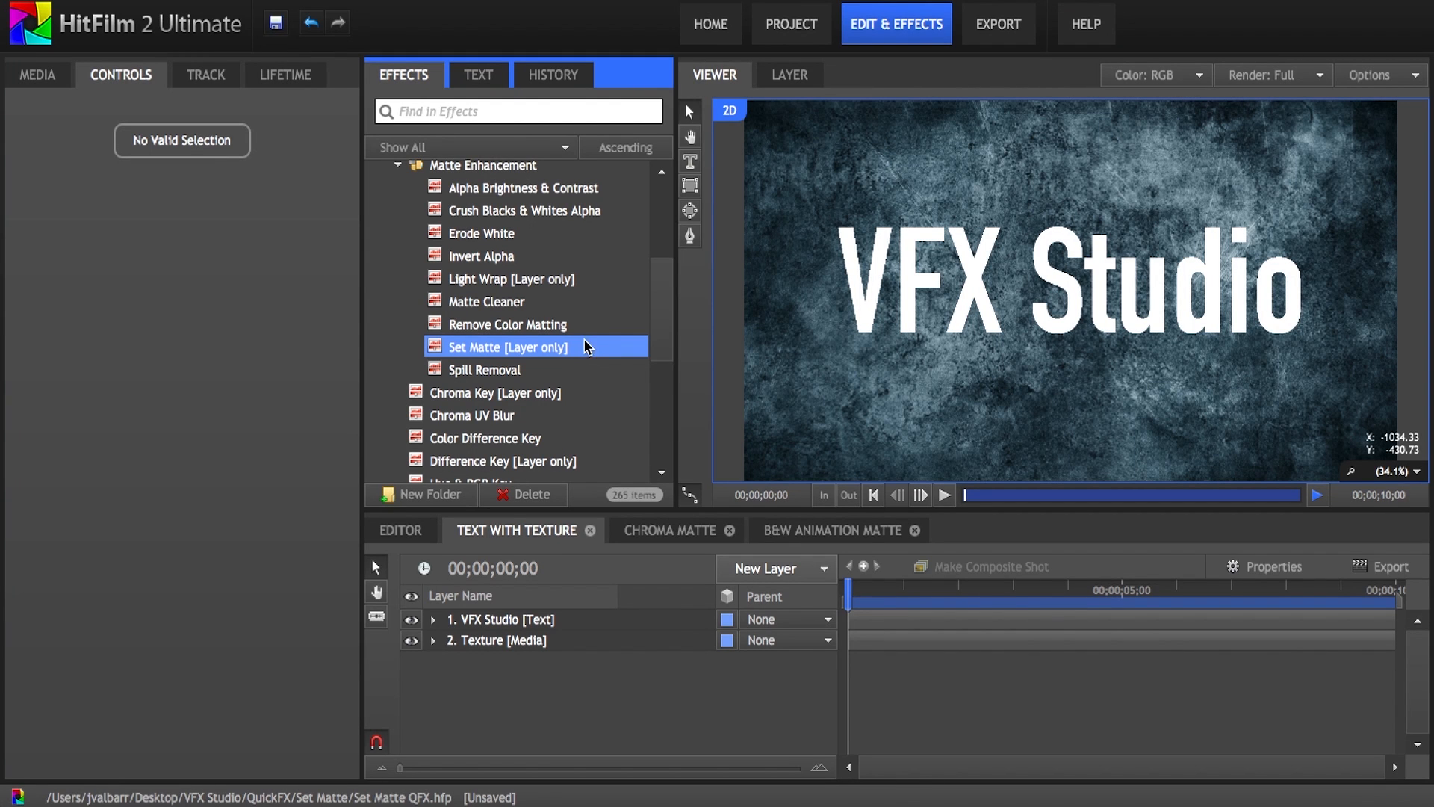
# Step: Move the Texture layer above the VFX Studio text, apply Set Matte to it and show the effect's settings
pyautogui.click(565, 644)
pyautogui.moveTo(581, 651); pyautogui.dragTo(581, 617)
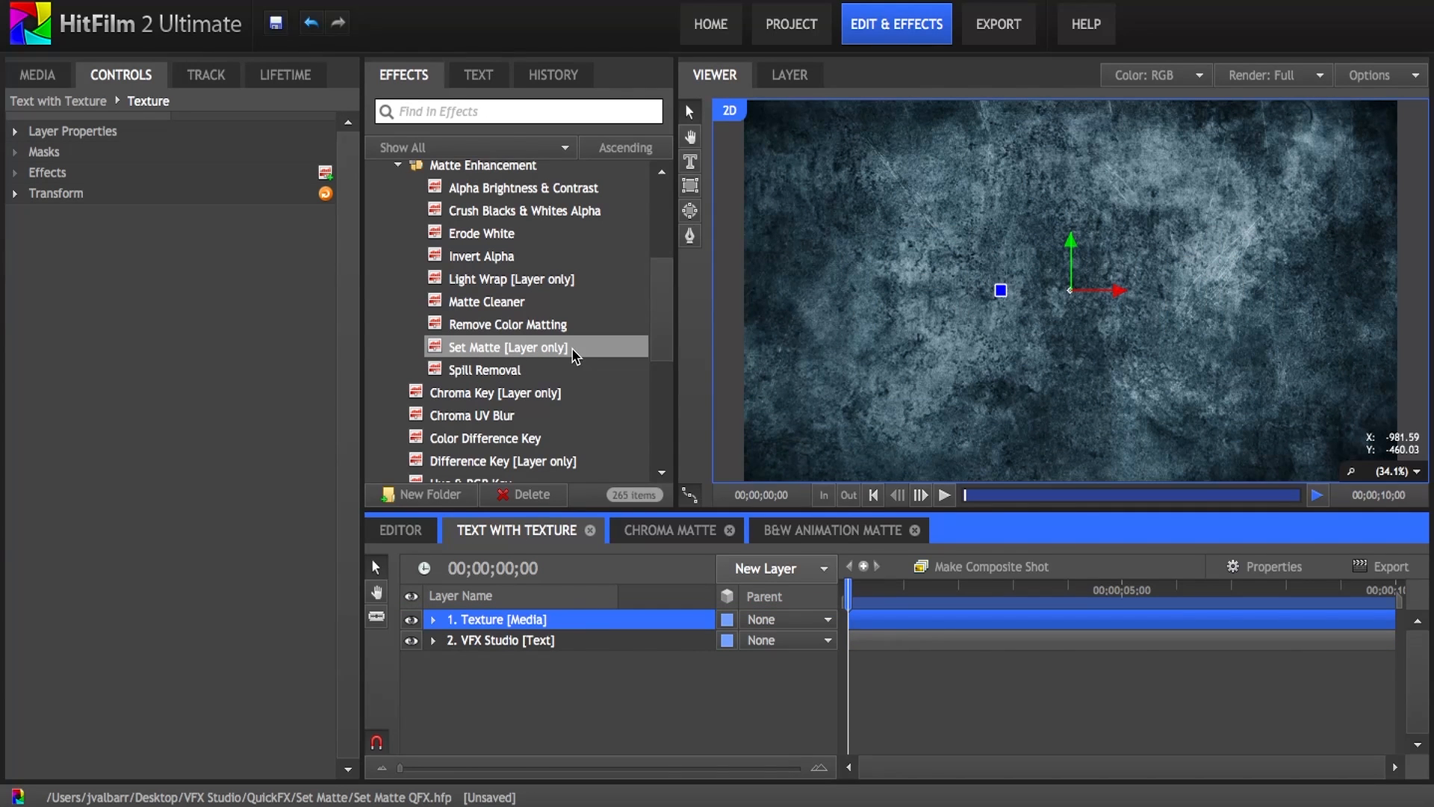
pyautogui.moveTo(537, 626); pyautogui.dragTo(538, 625)
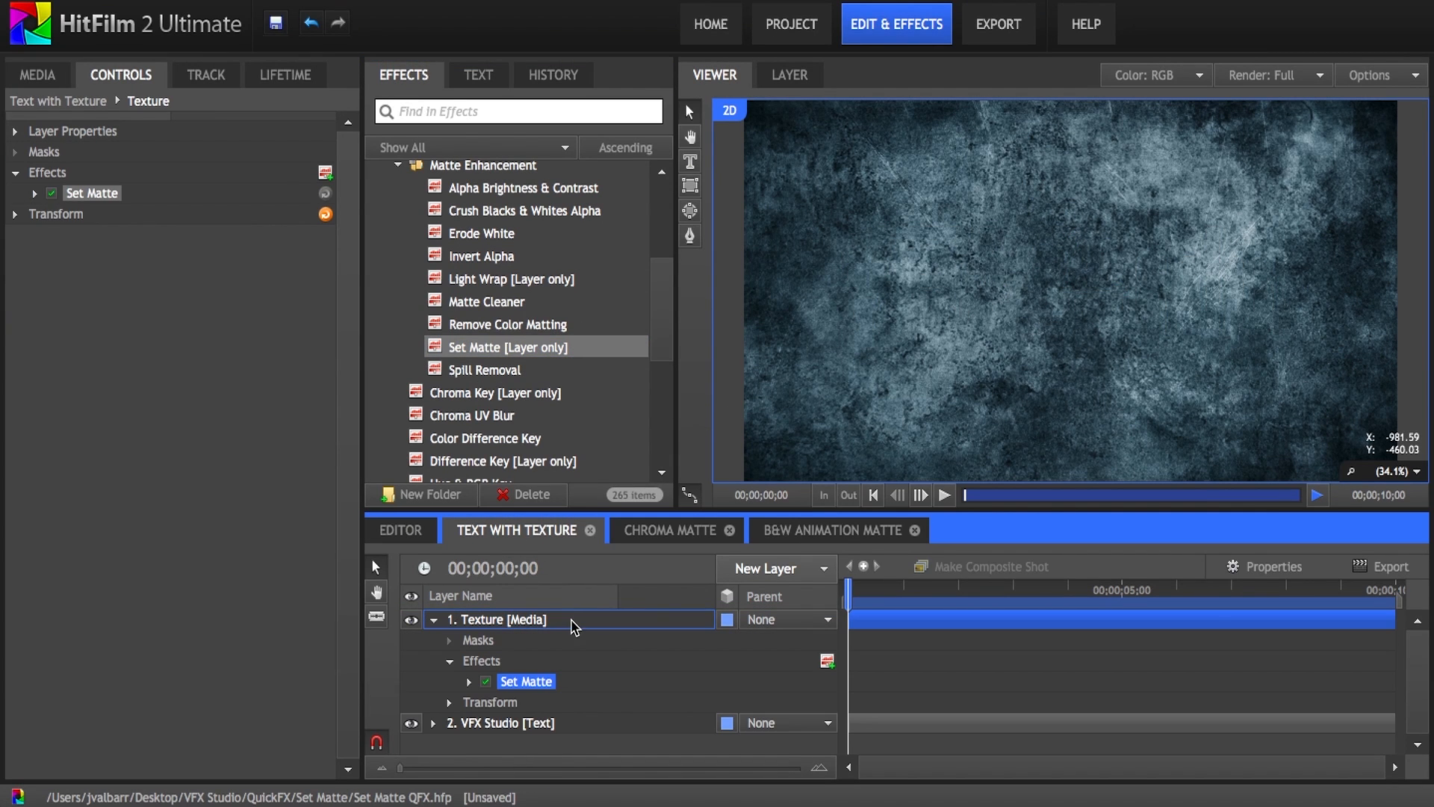
pyautogui.click(35, 196)
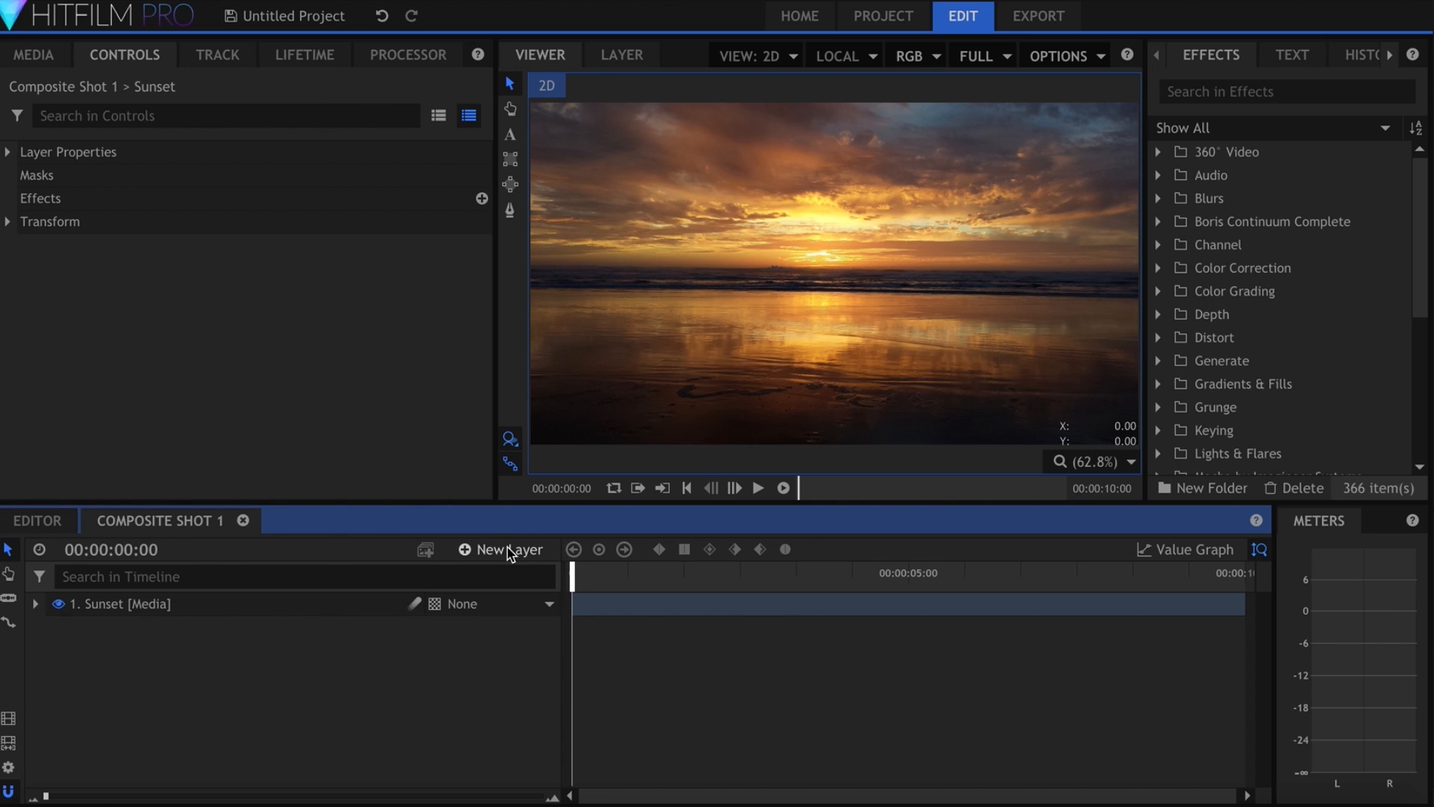
# Step: In HitFilm Pro, add a white plane named Box above the Sunset layer and scale it down to a smaller centered rectangle
pyautogui.click(509, 550)
pyautogui.click(496, 567)
pyautogui.click(776, 429)
pyautogui.click(834, 495)
pyautogui.moveTo(531, 448); pyautogui.dragTo(659, 346)
# Step: Add a text layer 1920 pixels wide containing the word "SUNSET"
pyautogui.click(509, 550)
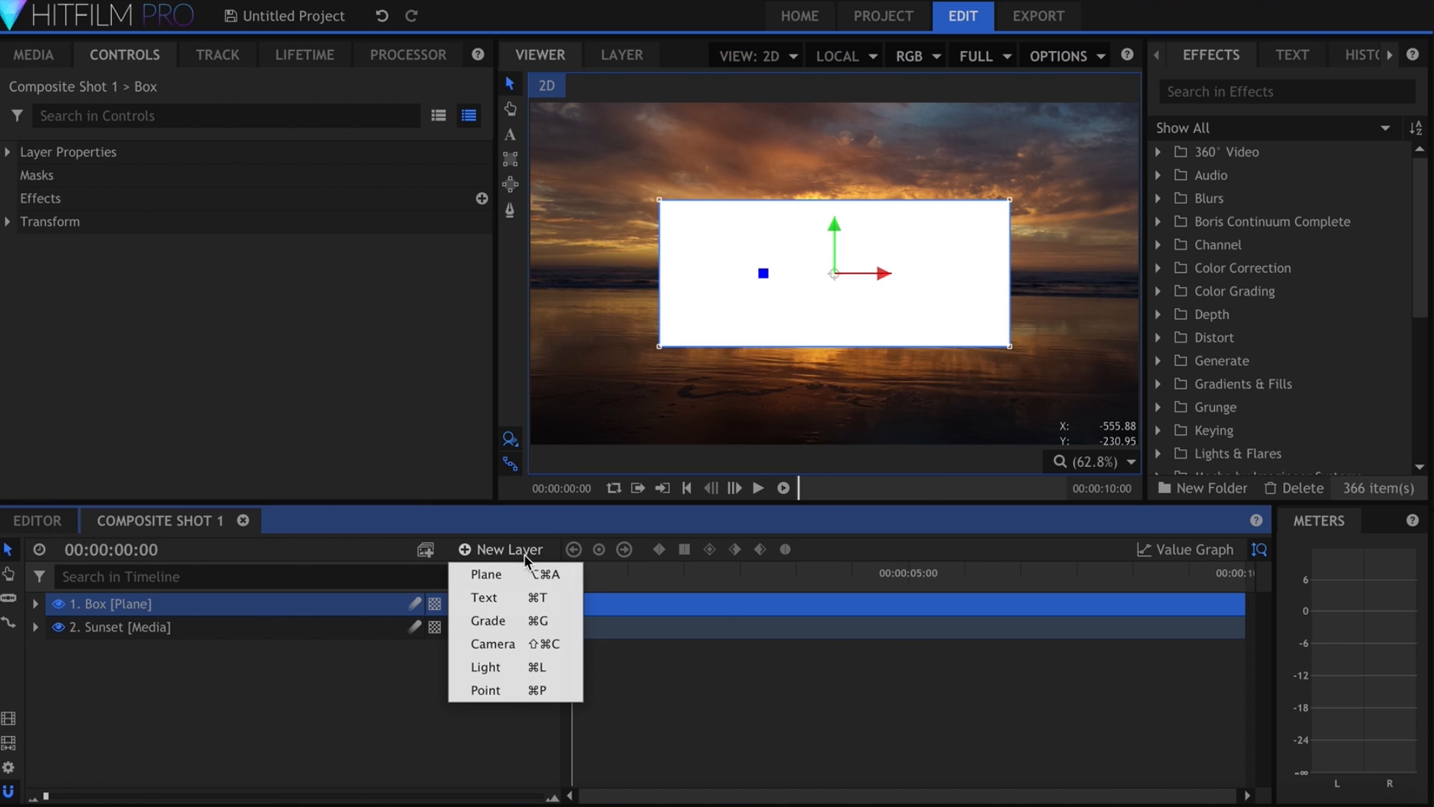
pyautogui.click(496, 594)
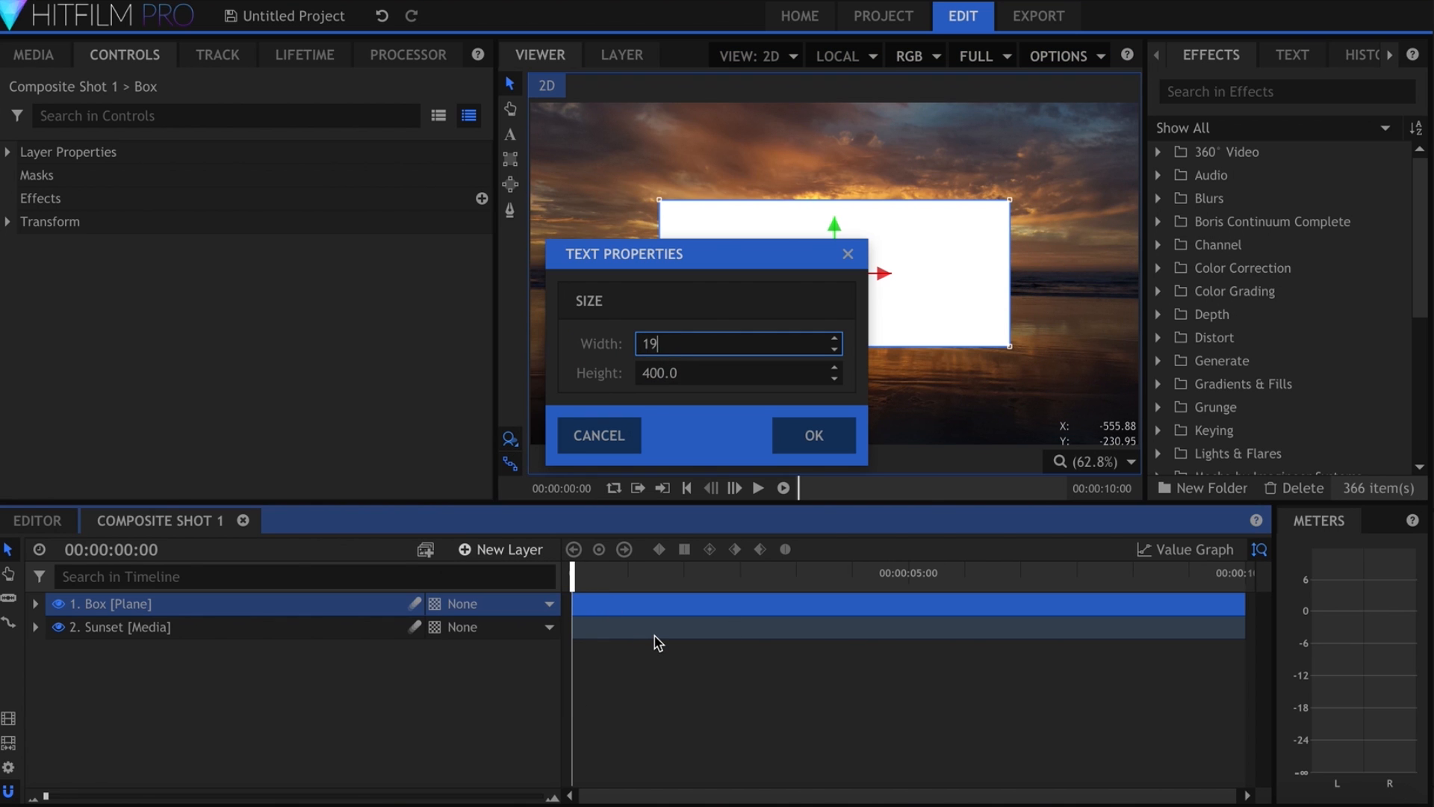
pyautogui.write('1920')
pyautogui.press('Return')
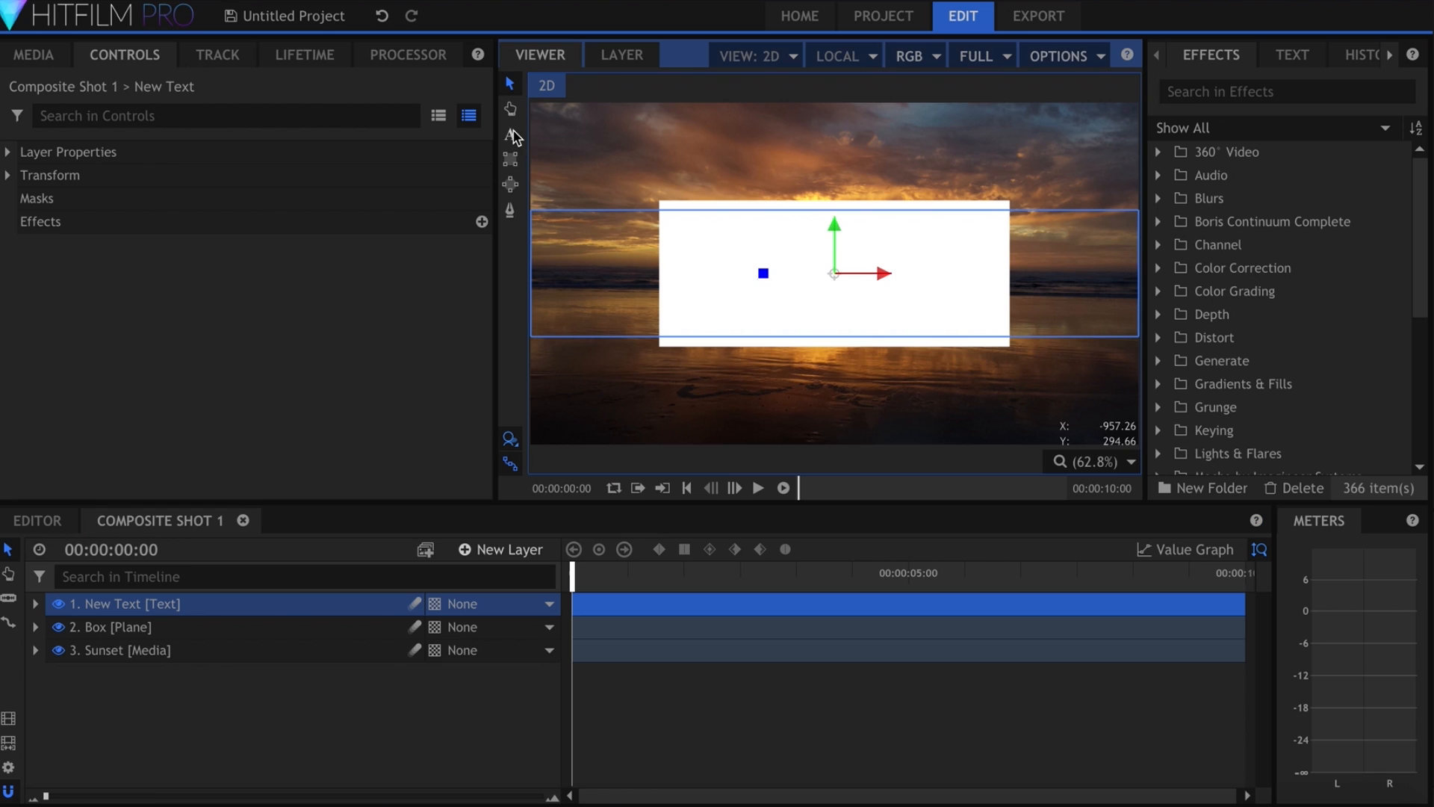
pyautogui.write('SUNSET')
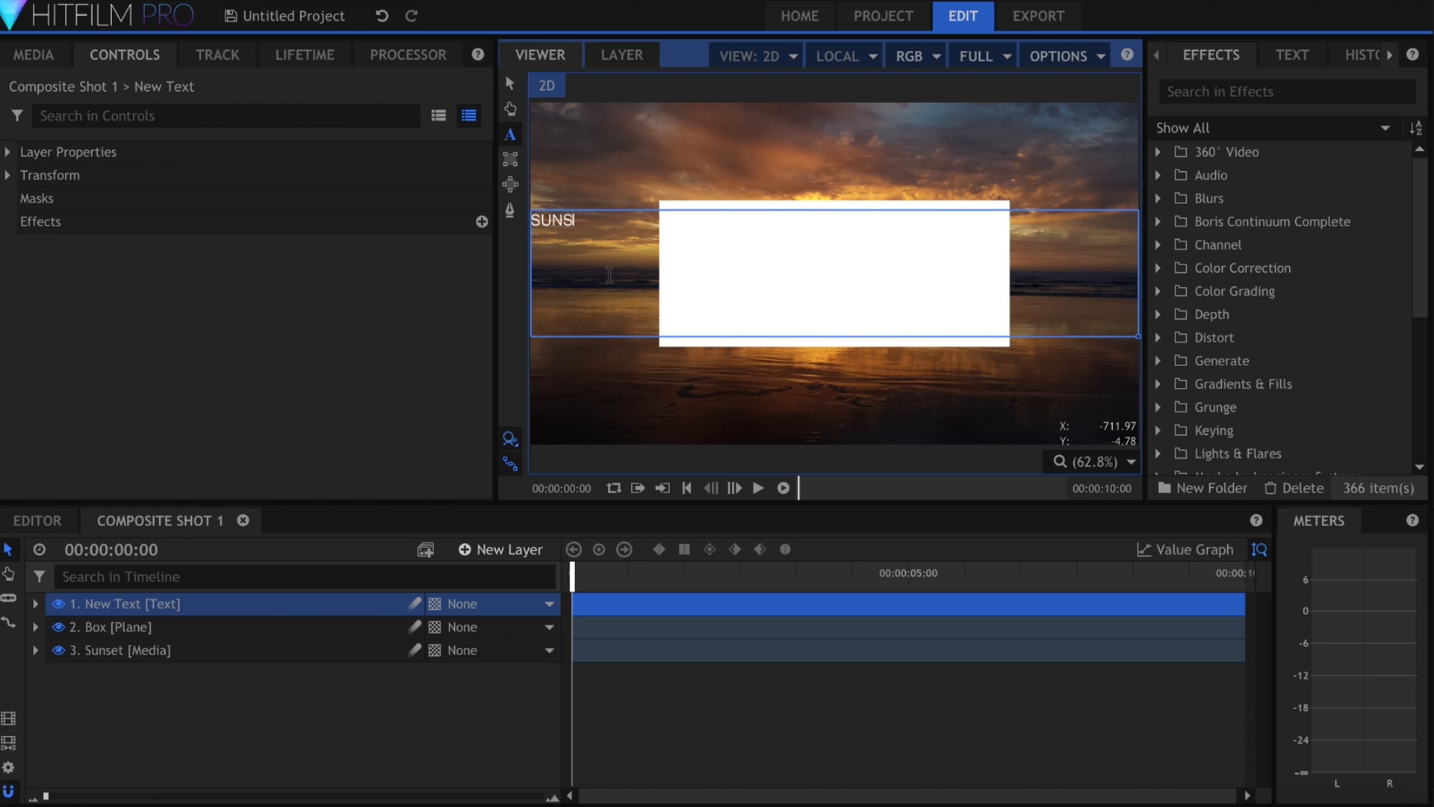
# Step: Color the whole SUNSET text black and set its font size to 300
pyautogui.hotkey('ctrl', 'a')
pyautogui.click(1315, 54)
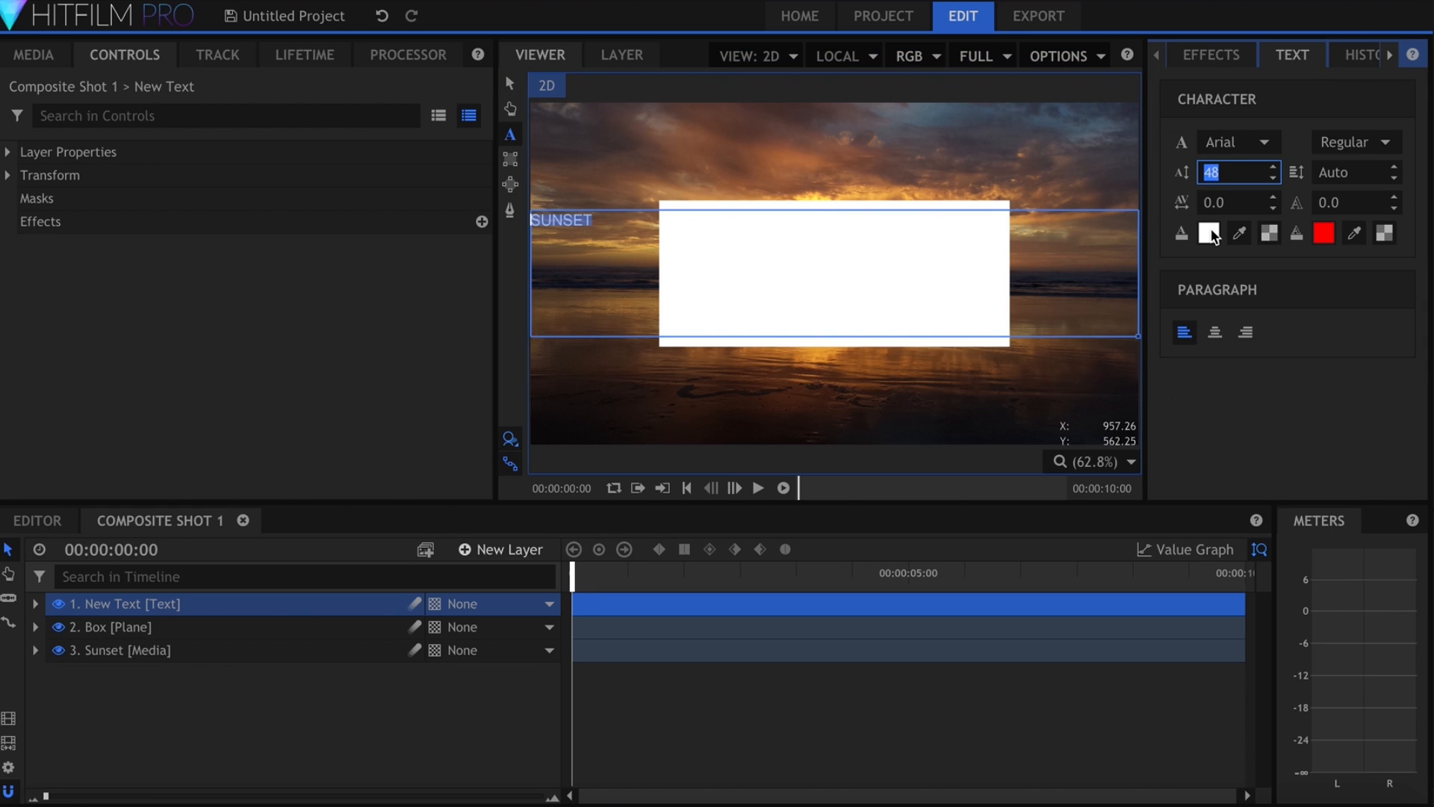
pyautogui.click(1209, 234)
pyautogui.click(566, 514)
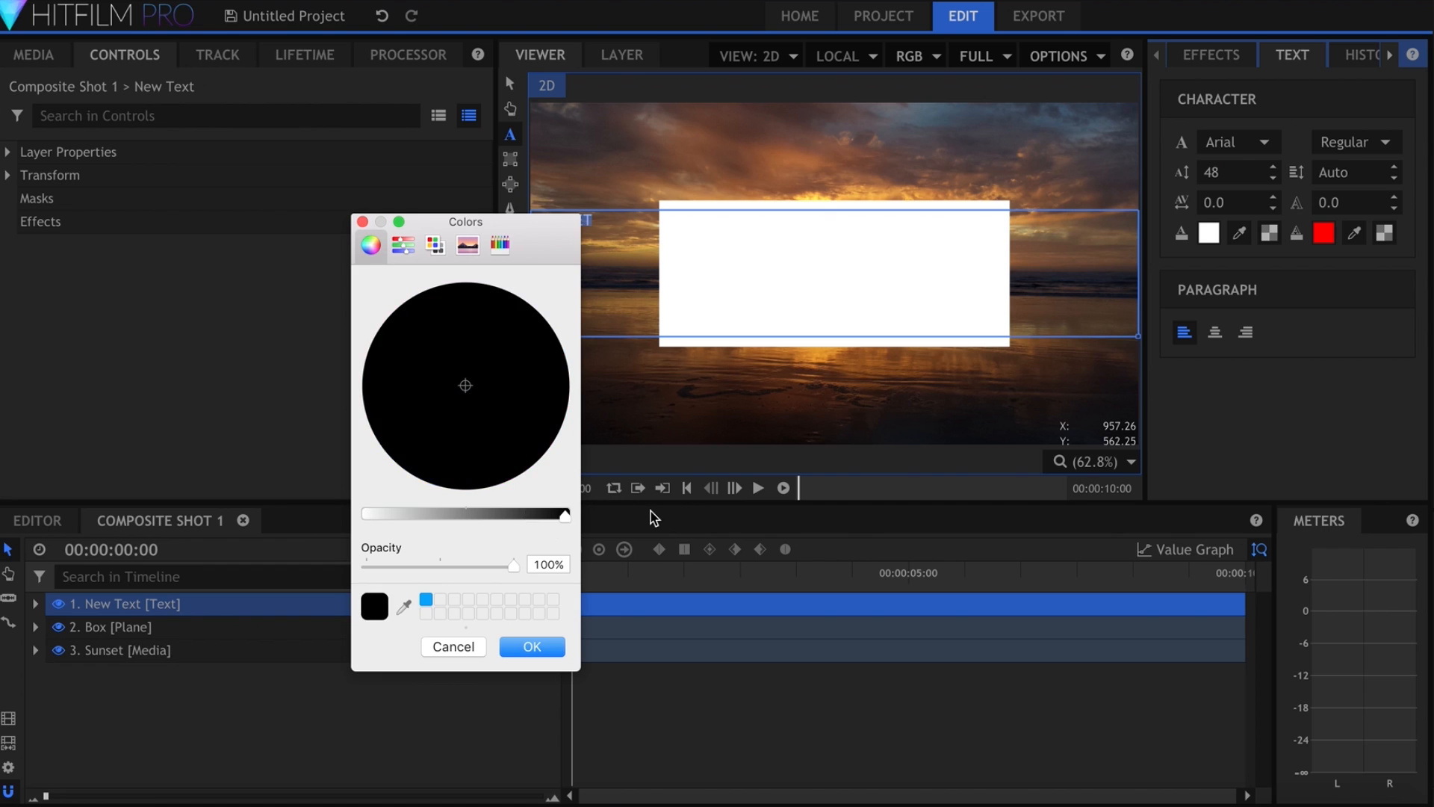
pyautogui.press('Return')
pyautogui.write('300')
pyautogui.press('Return')
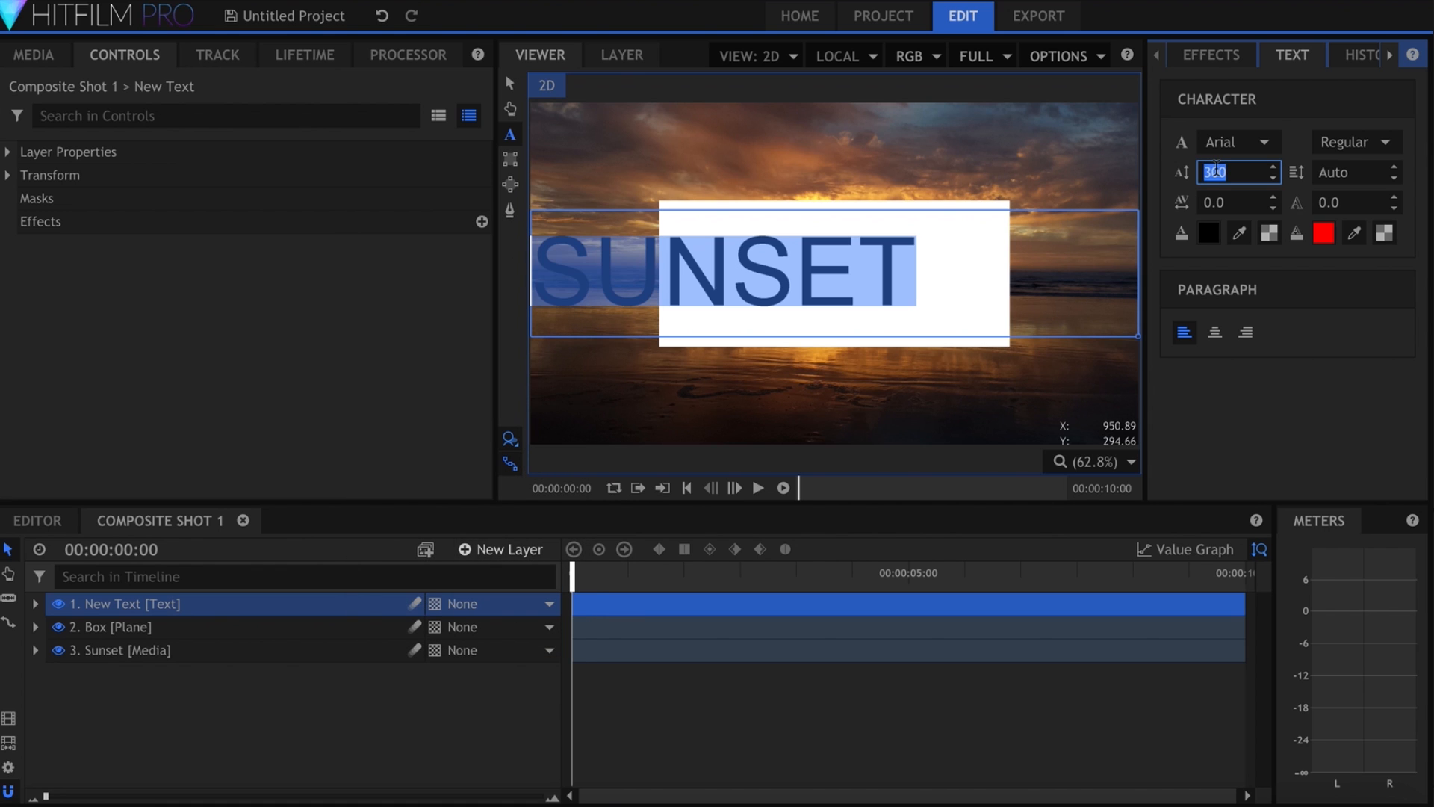
# Step: Center the SUNSET text and restyle it in bold DIN Con at size 450
pyautogui.click(1215, 332)
pyautogui.click(1268, 134)
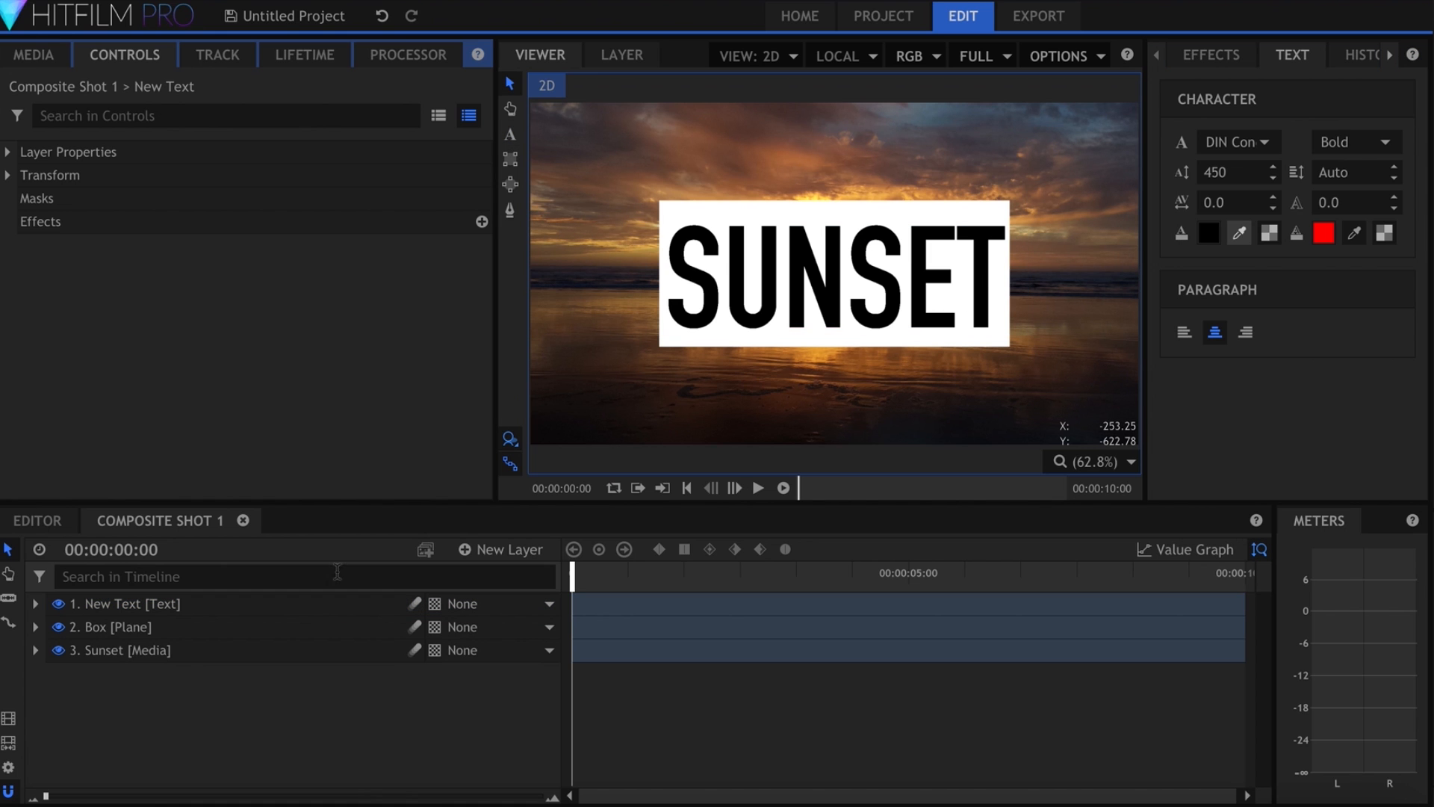
# Step: Hide the New Text layer and apply the Set Matte effect to the Box plane
pyautogui.click(59, 605)
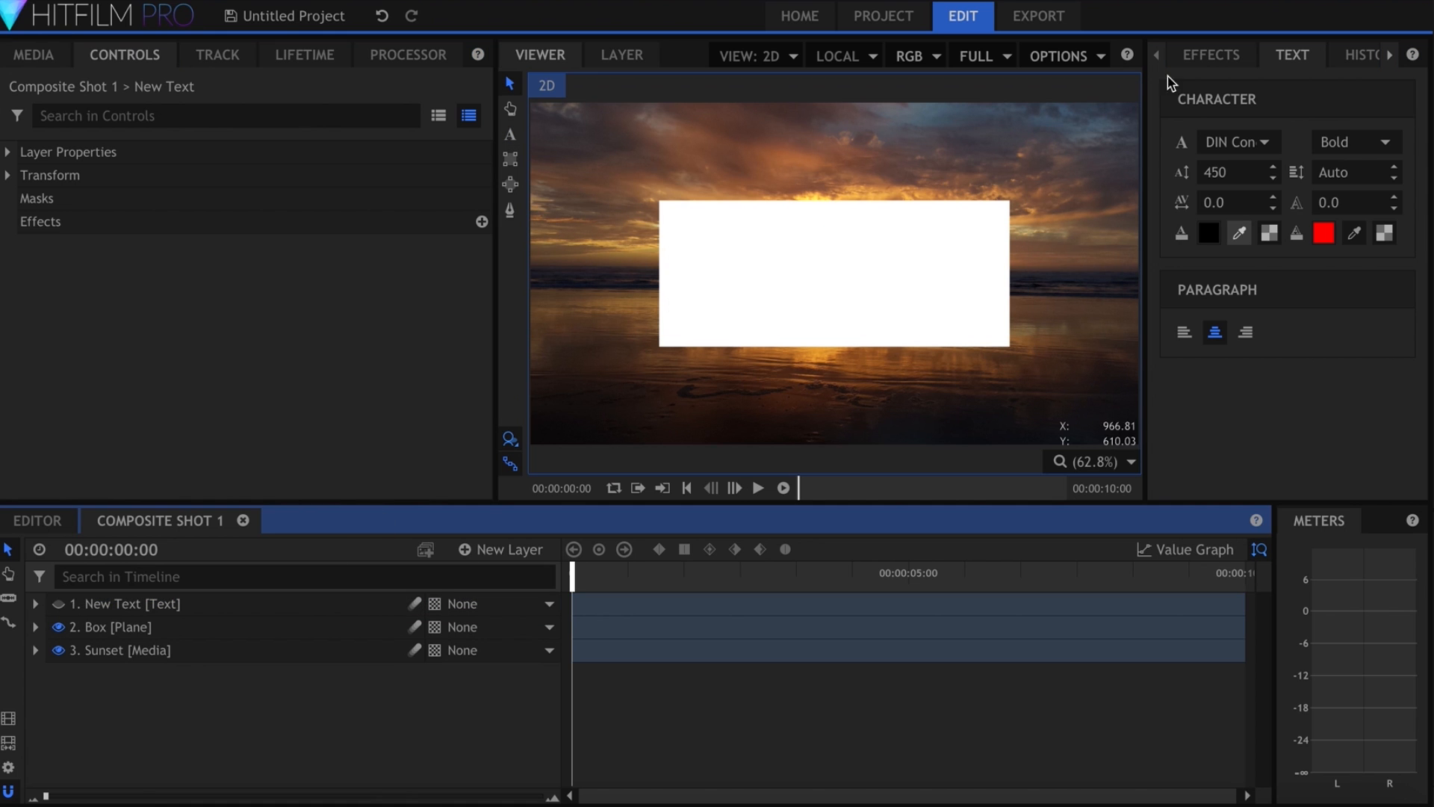
pyautogui.click(1211, 55)
pyautogui.click(1223, 90)
pyautogui.write('SET')
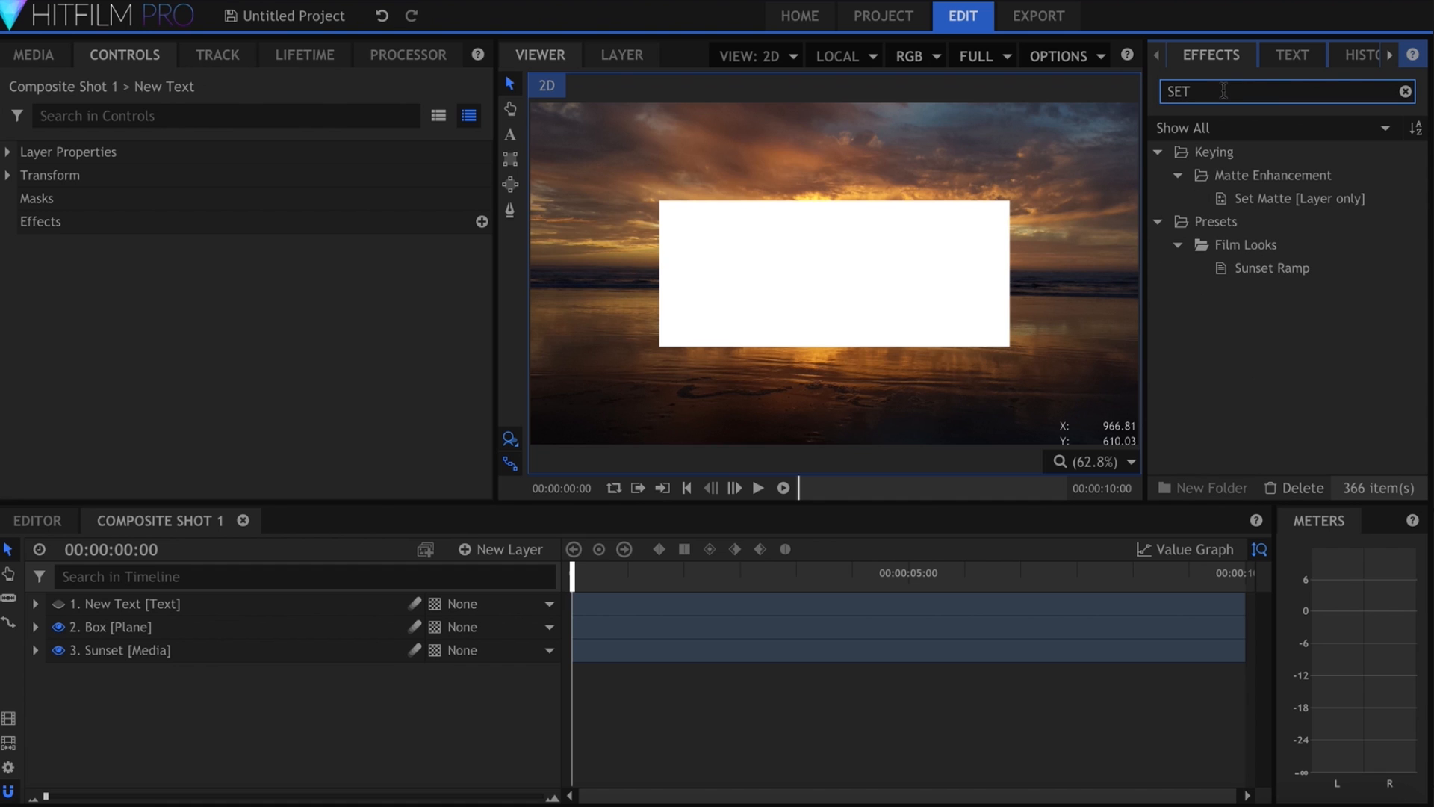
pyautogui.moveTo(1269, 197); pyautogui.dragTo(263, 630)
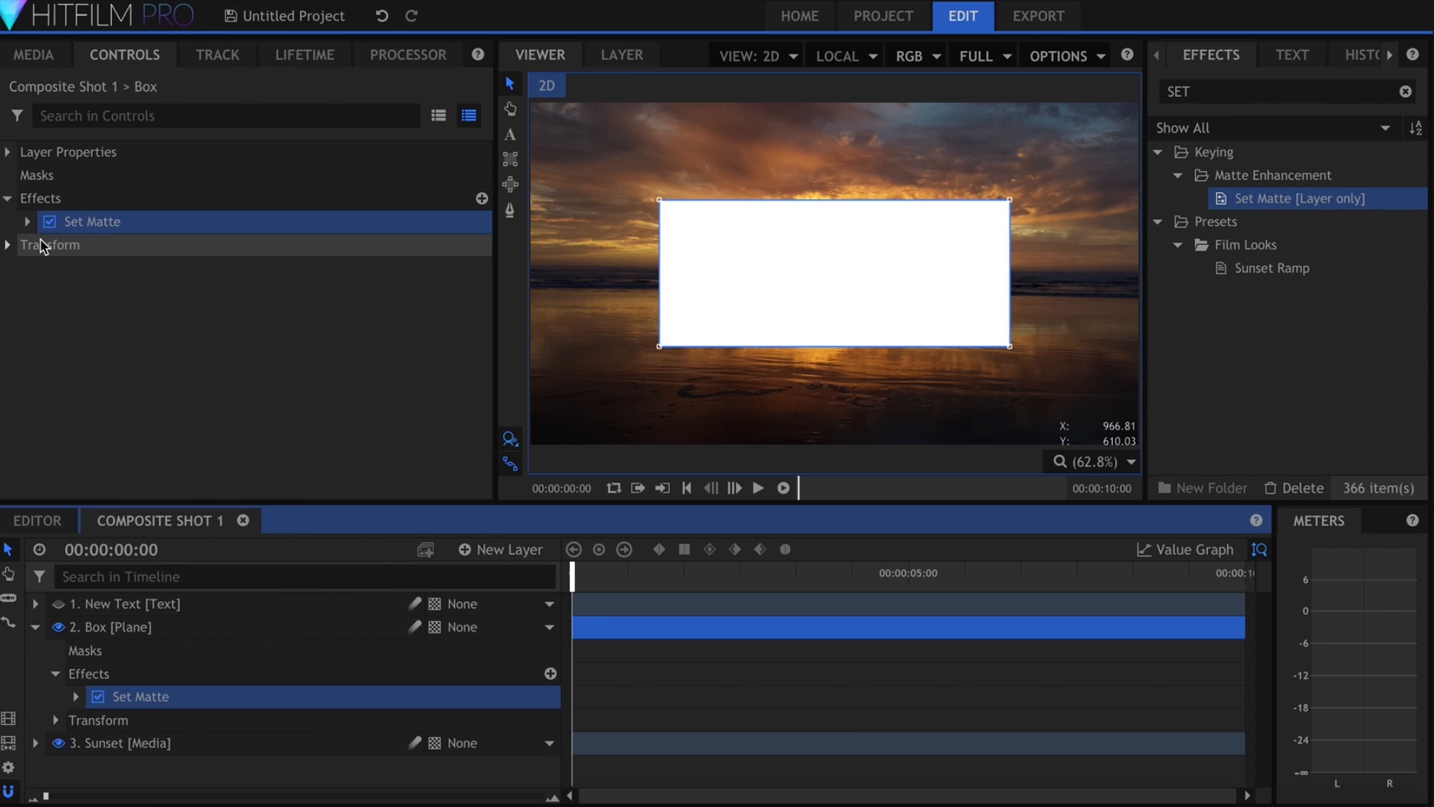
# Step: Set the source layer of the Box plane's Set Matte effect to New Text
pyautogui.click(34, 224)
pyautogui.click(340, 276)
pyautogui.click(341, 290)
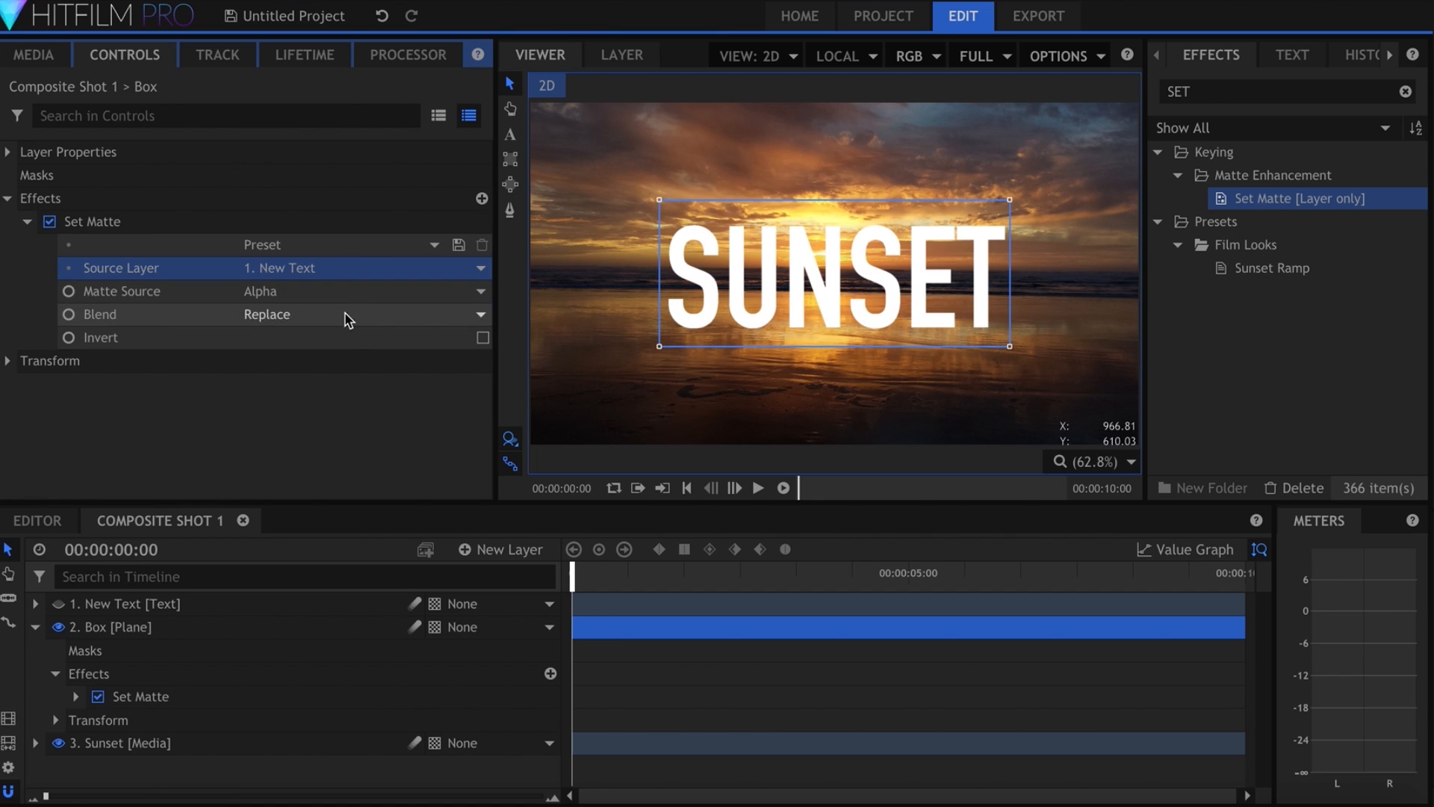
# Step: Invert the Set Matte effect on the Box plane so the text is cut out of the box
pyautogui.click(483, 340)
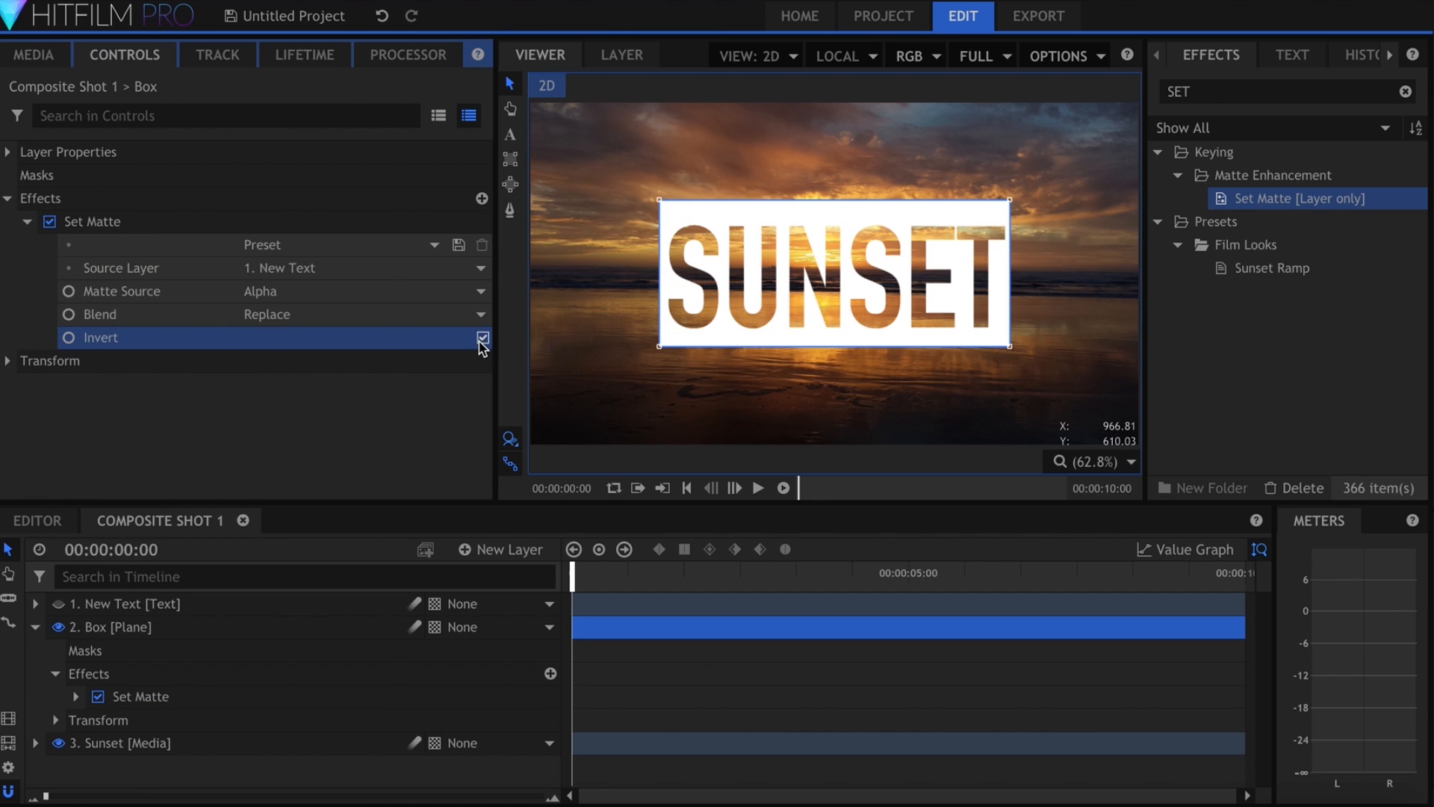
# Step: Add a black 1920 × 1080 plane named Matte to the Lower Third composite shot
pyautogui.click(660, 685)
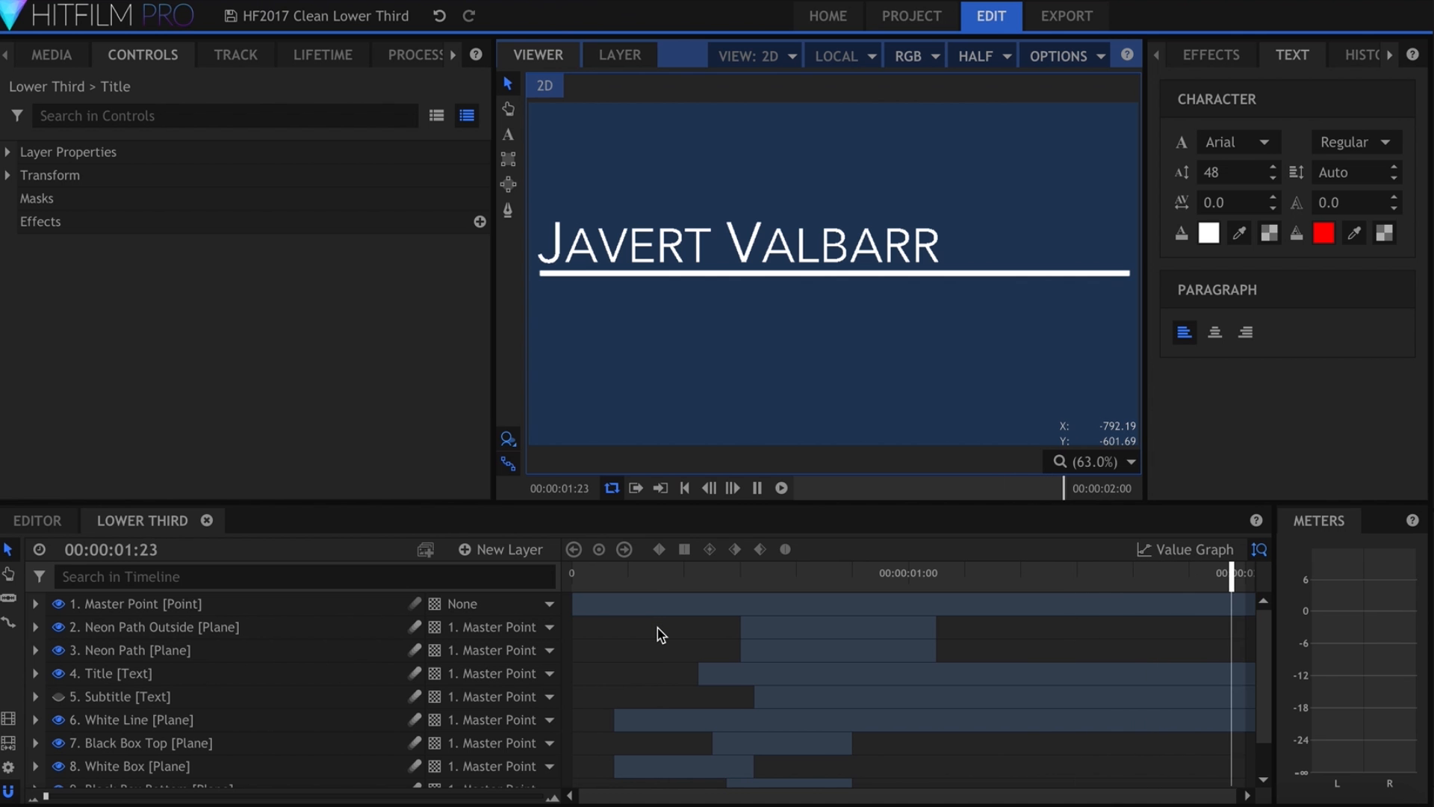
pyautogui.click(753, 574)
pyautogui.moveTo(753, 574)
pyautogui.mouseDown()
pyautogui.moveTo(727, 573)
pyautogui.moveTo(788, 573)
pyautogui.moveTo(753, 574)
pyautogui.mouseUp()
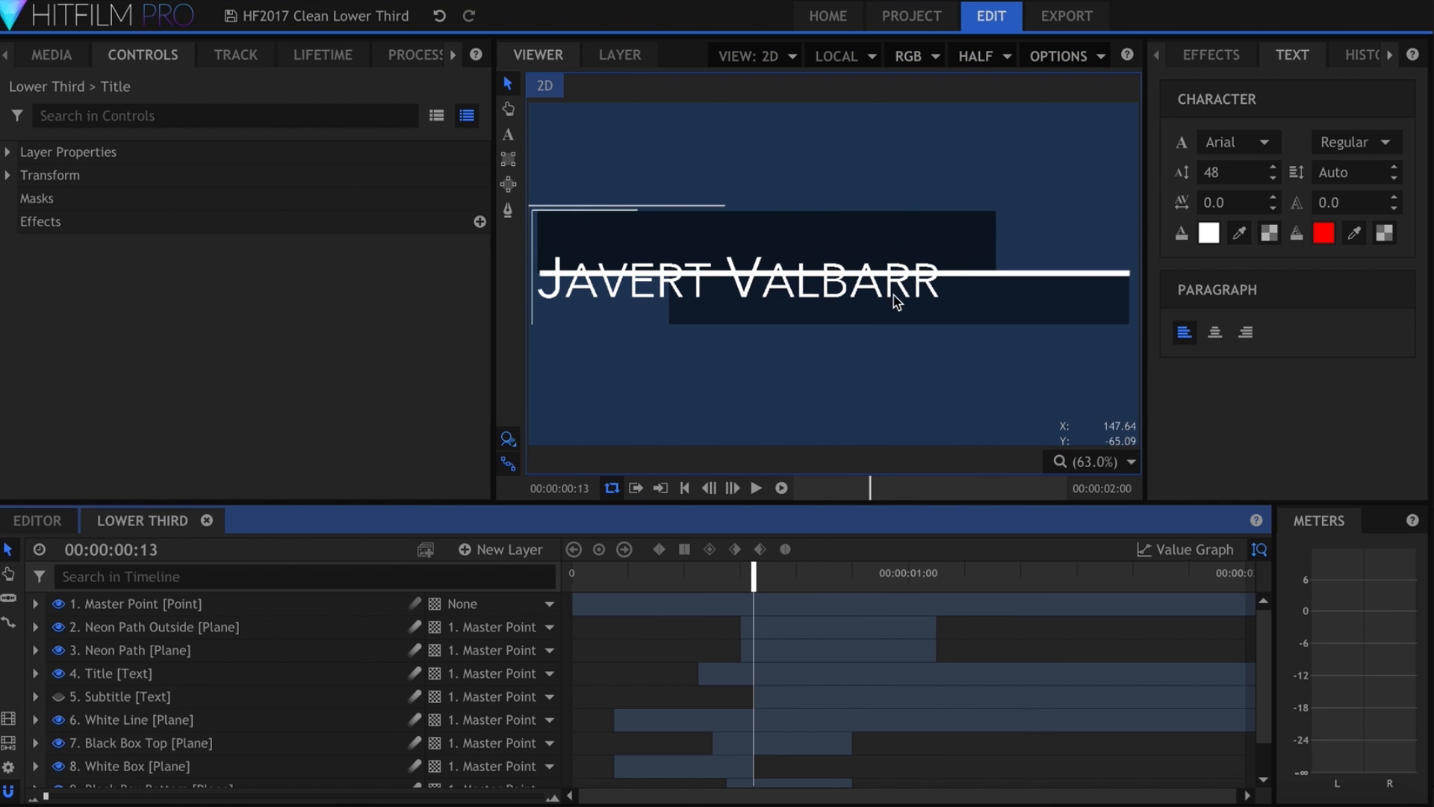
pyautogui.moveTo(754, 572); pyautogui.dragTo(883, 571)
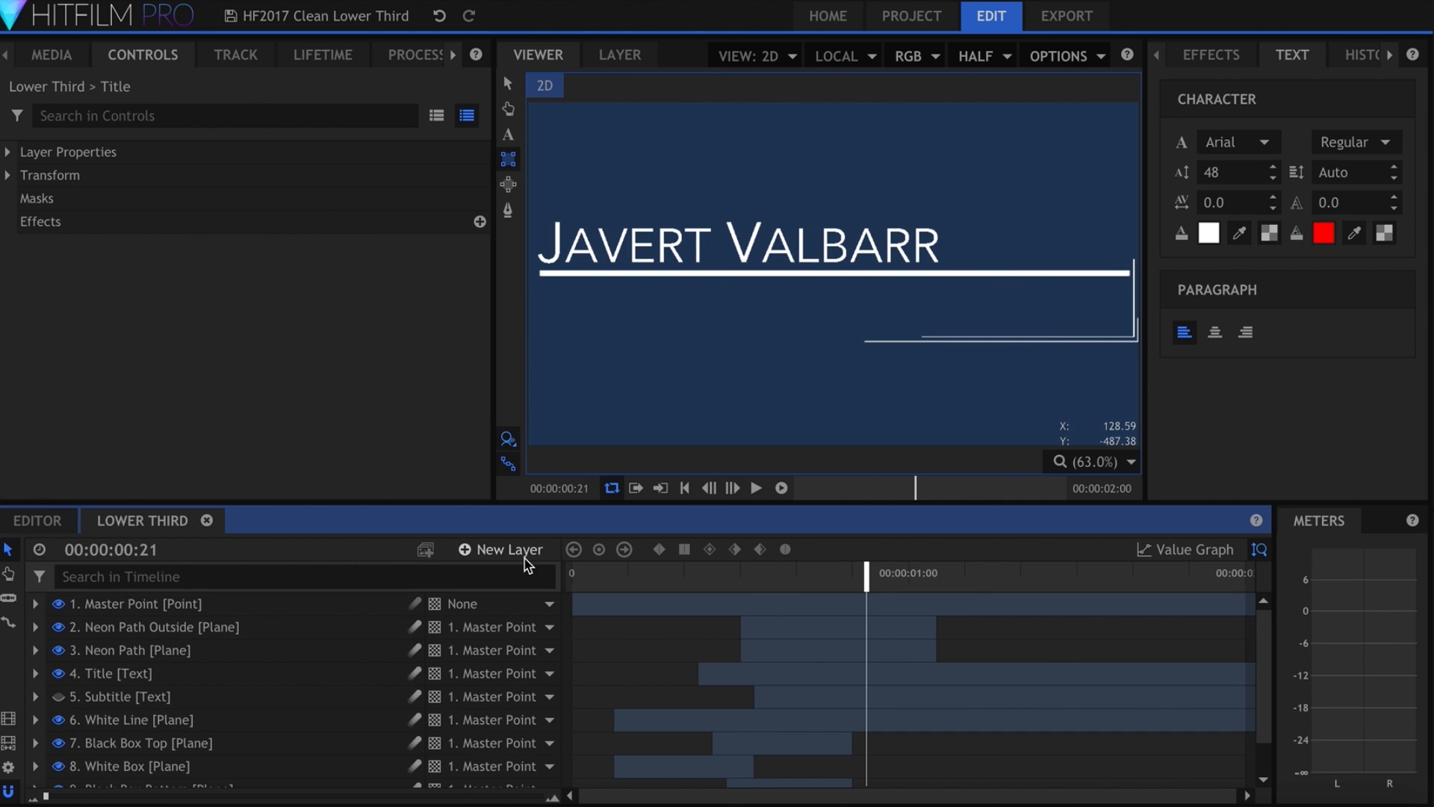
pyautogui.click(509, 549)
pyautogui.click(532, 574)
pyautogui.write('Matte')
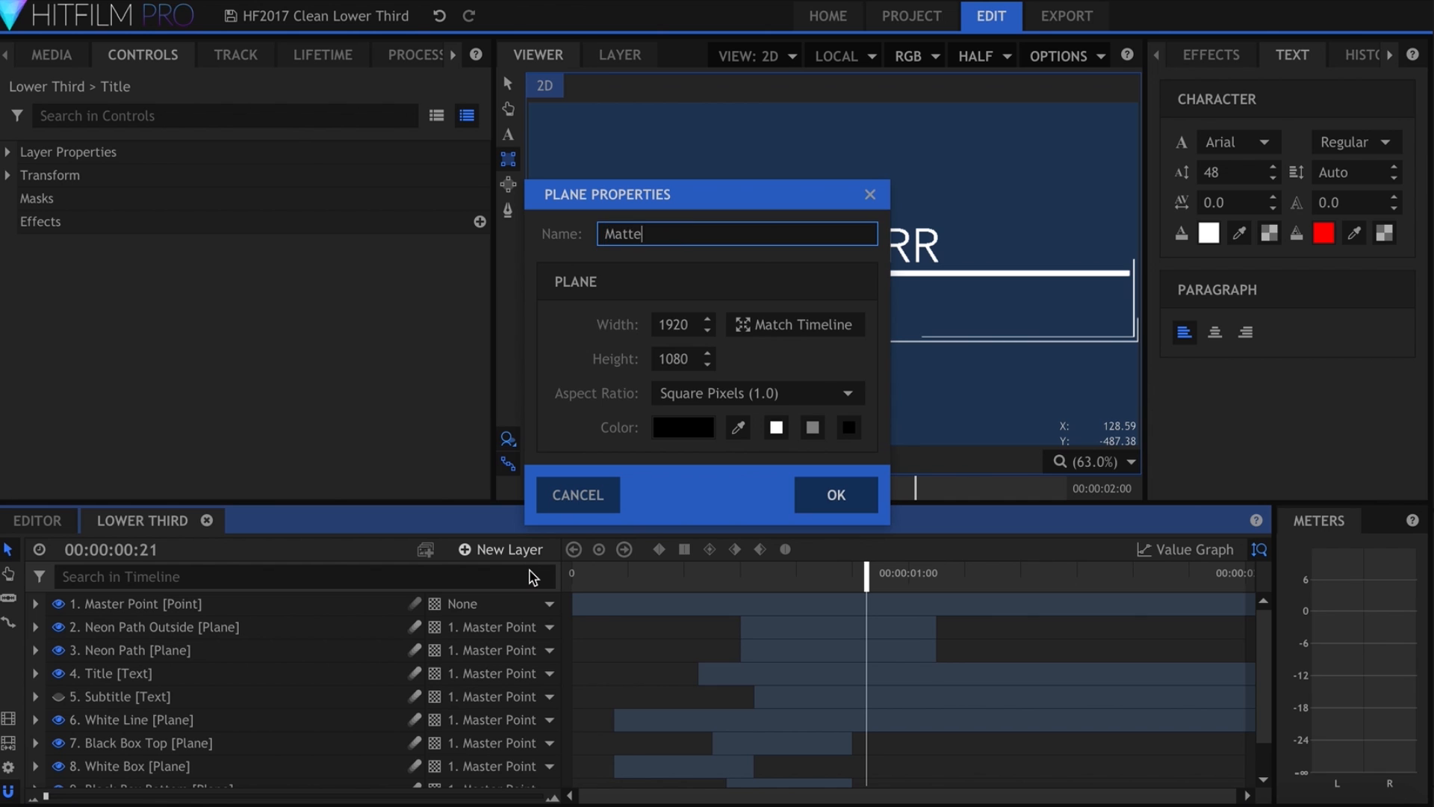
pyautogui.press('Return')
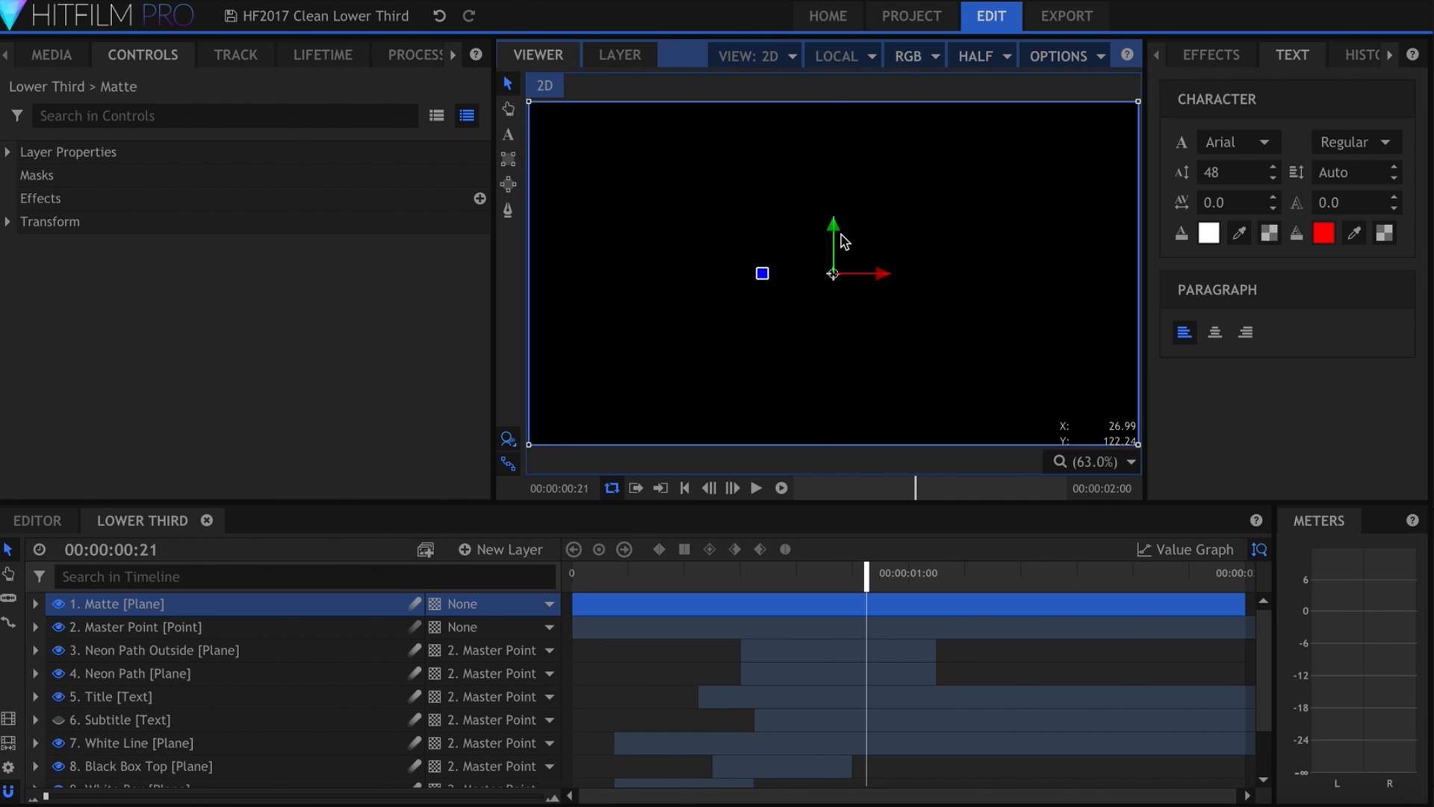
# Step: Move the Matte plane down until its upper edge lines up with the white line, and hide the layer
pyautogui.moveTo(844, 241); pyautogui.dragTo(859, 407)
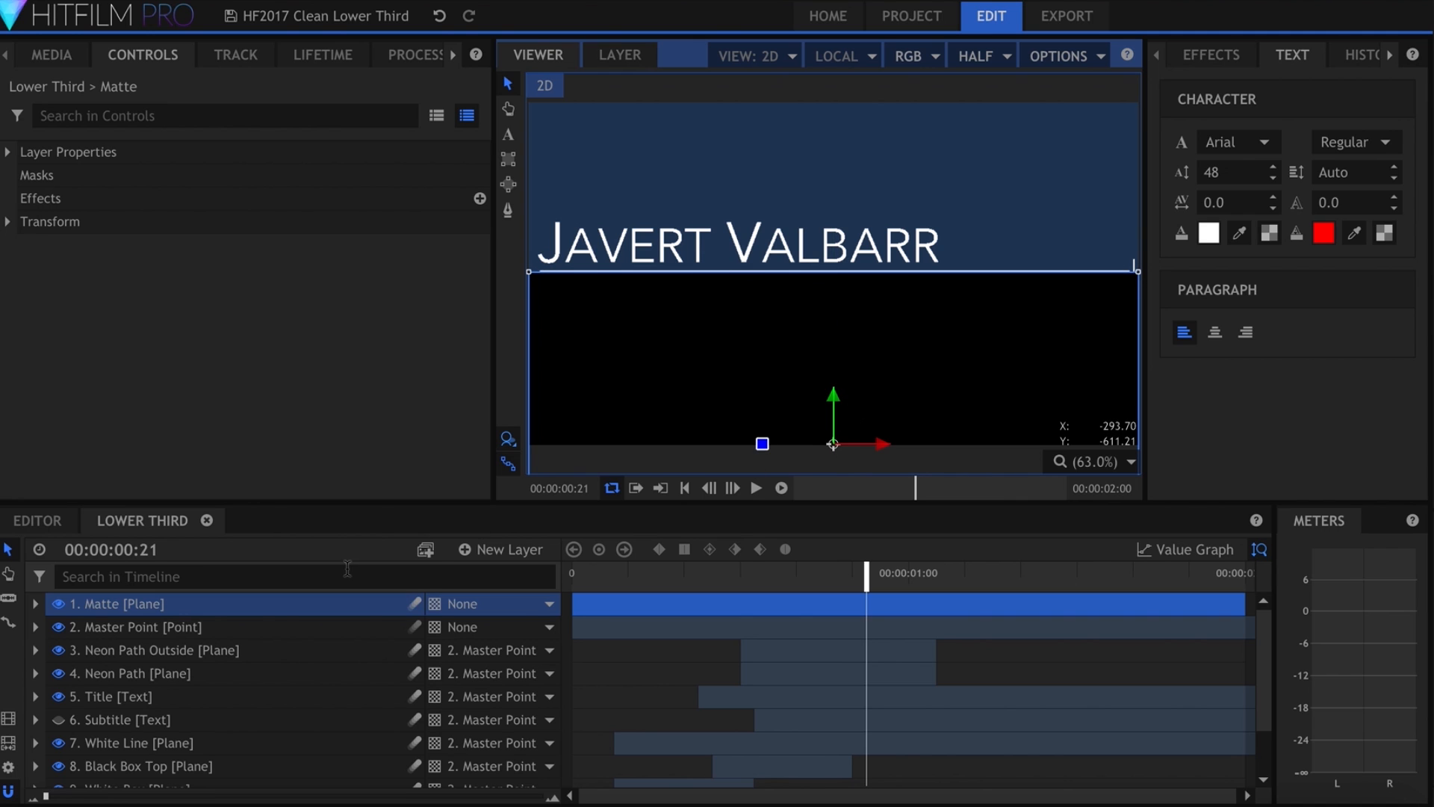
pyautogui.click(58, 603)
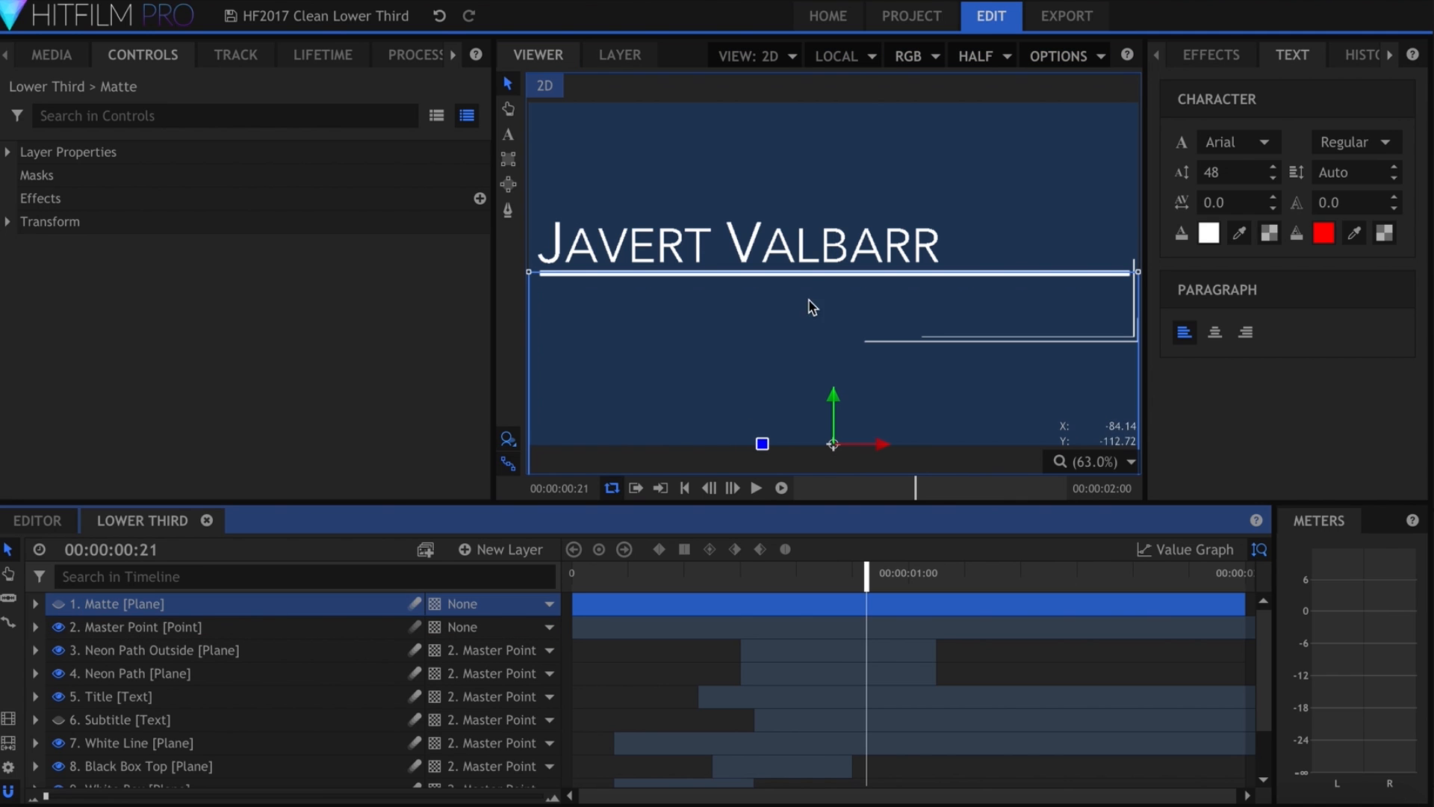
pyautogui.click(831, 396)
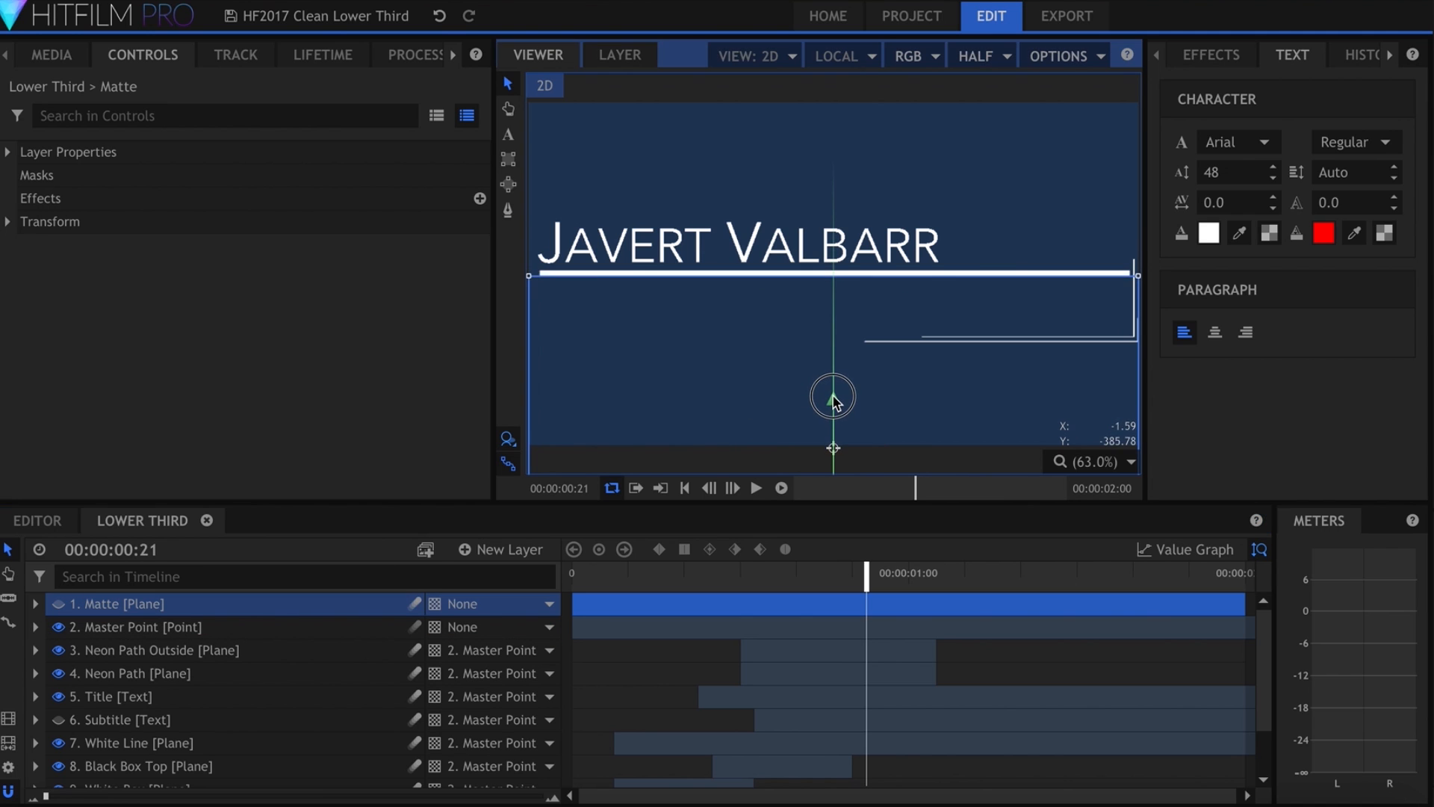
# Step: Find the Set Matte effect and apply it to the Title text layer
pyautogui.click(1212, 54)
pyautogui.click(1269, 92)
pyautogui.write('set')
pyautogui.click(1223, 198)
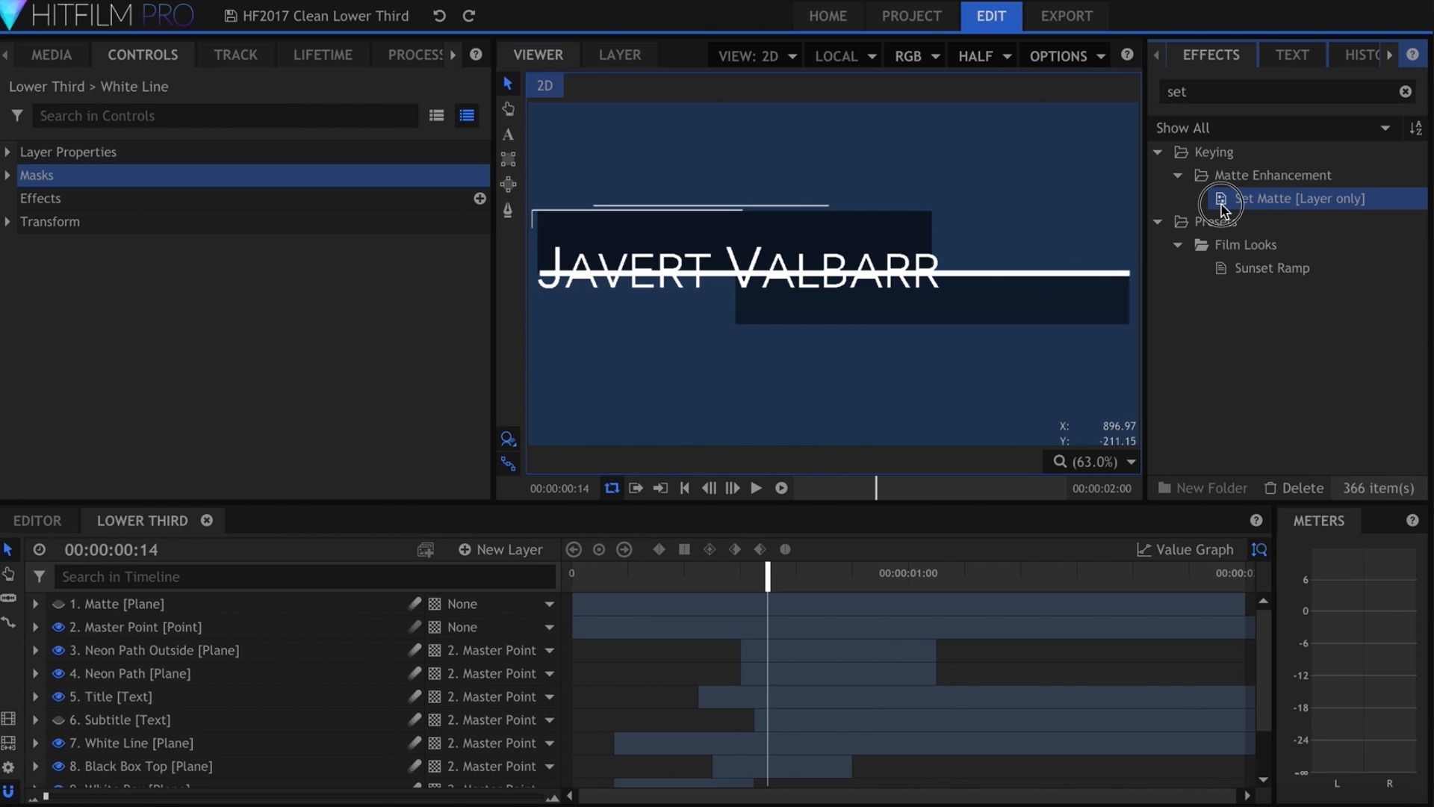
pyautogui.moveTo(1222, 203); pyautogui.dragTo(133, 708)
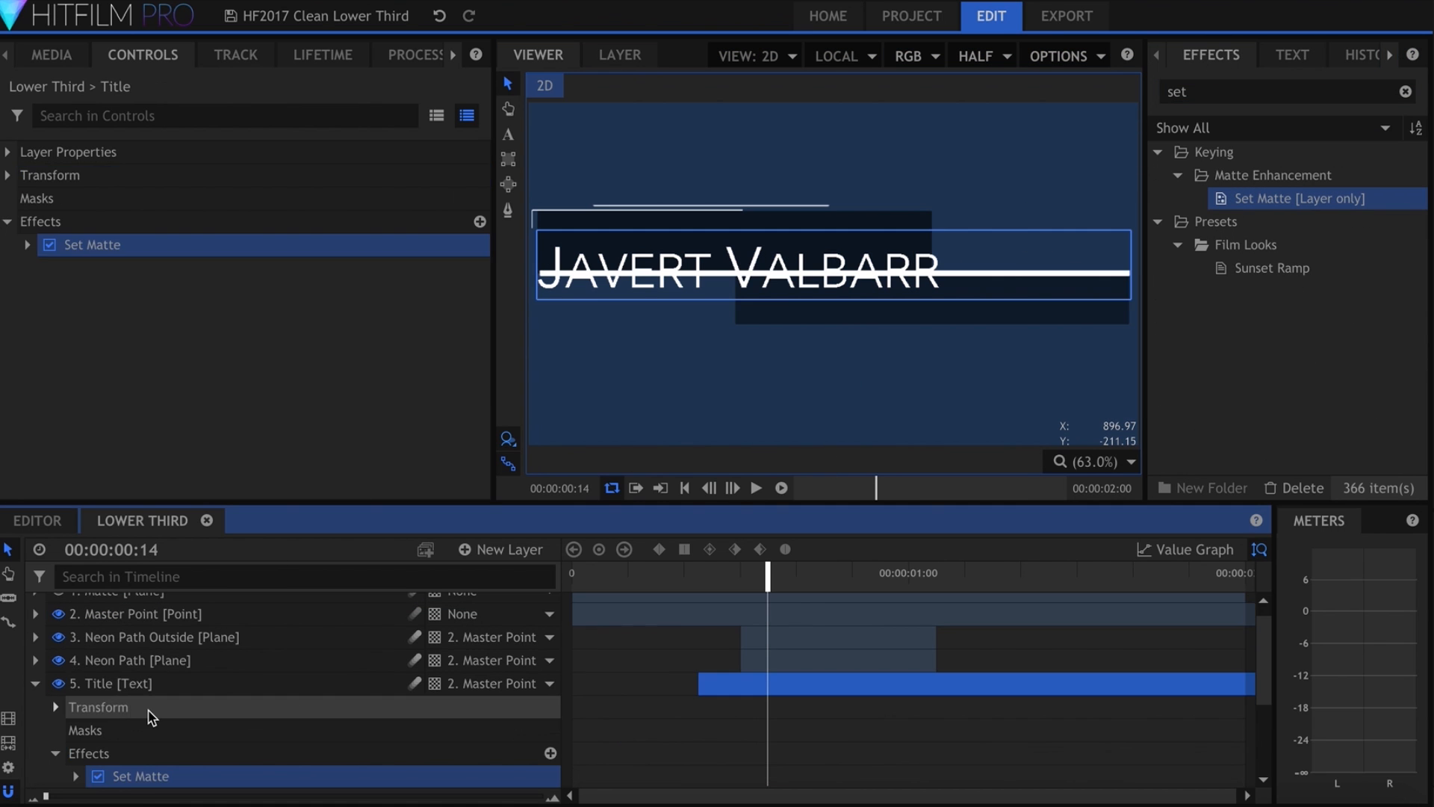
# Step: Set the Title's Set Matte source layer to Matte and its blend to Subtract, and preview the title reveal
pyautogui.click(27, 245)
pyautogui.click(271, 298)
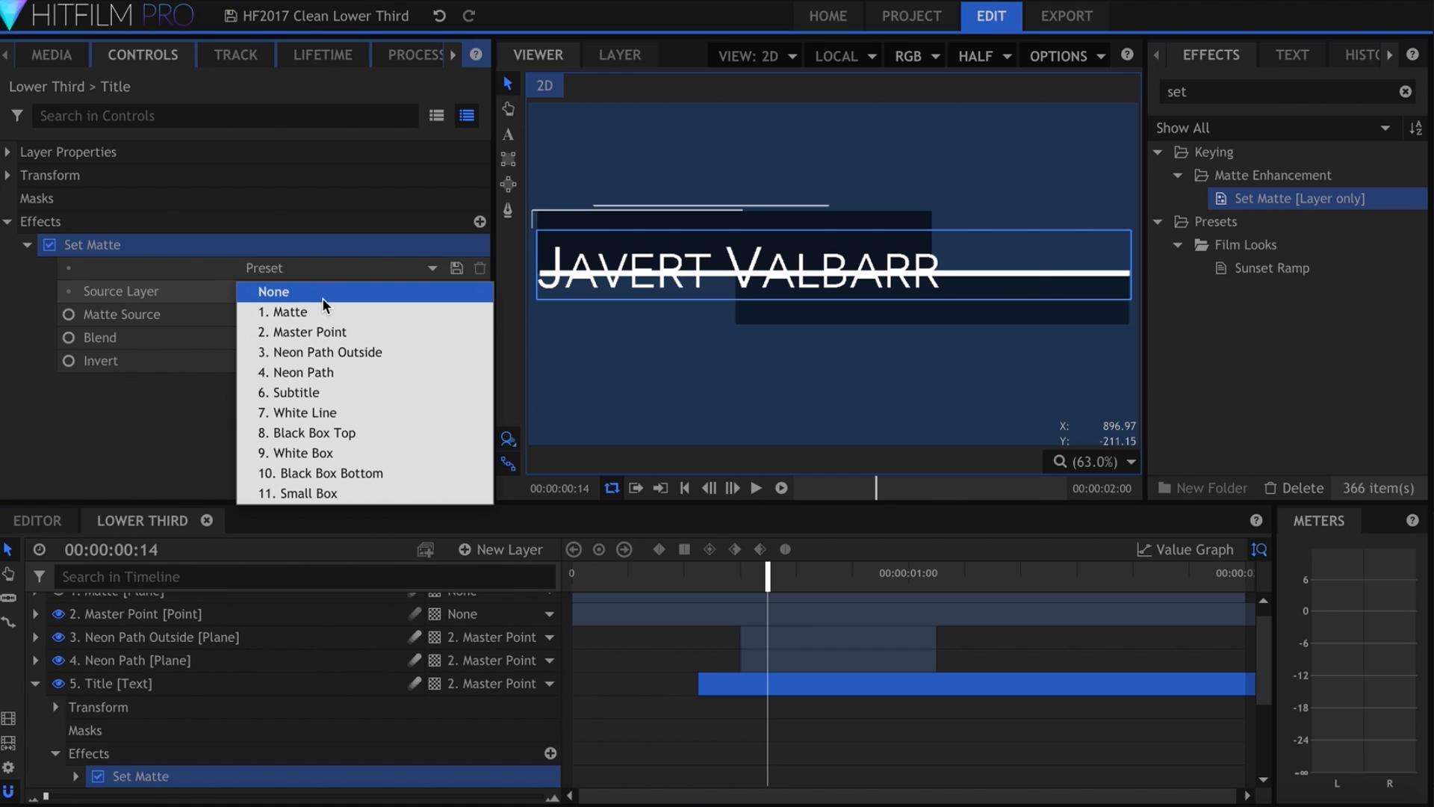
pyautogui.click(312, 315)
pyautogui.click(348, 338)
pyautogui.click(348, 357)
pyautogui.press('Home')
pyautogui.press('space')
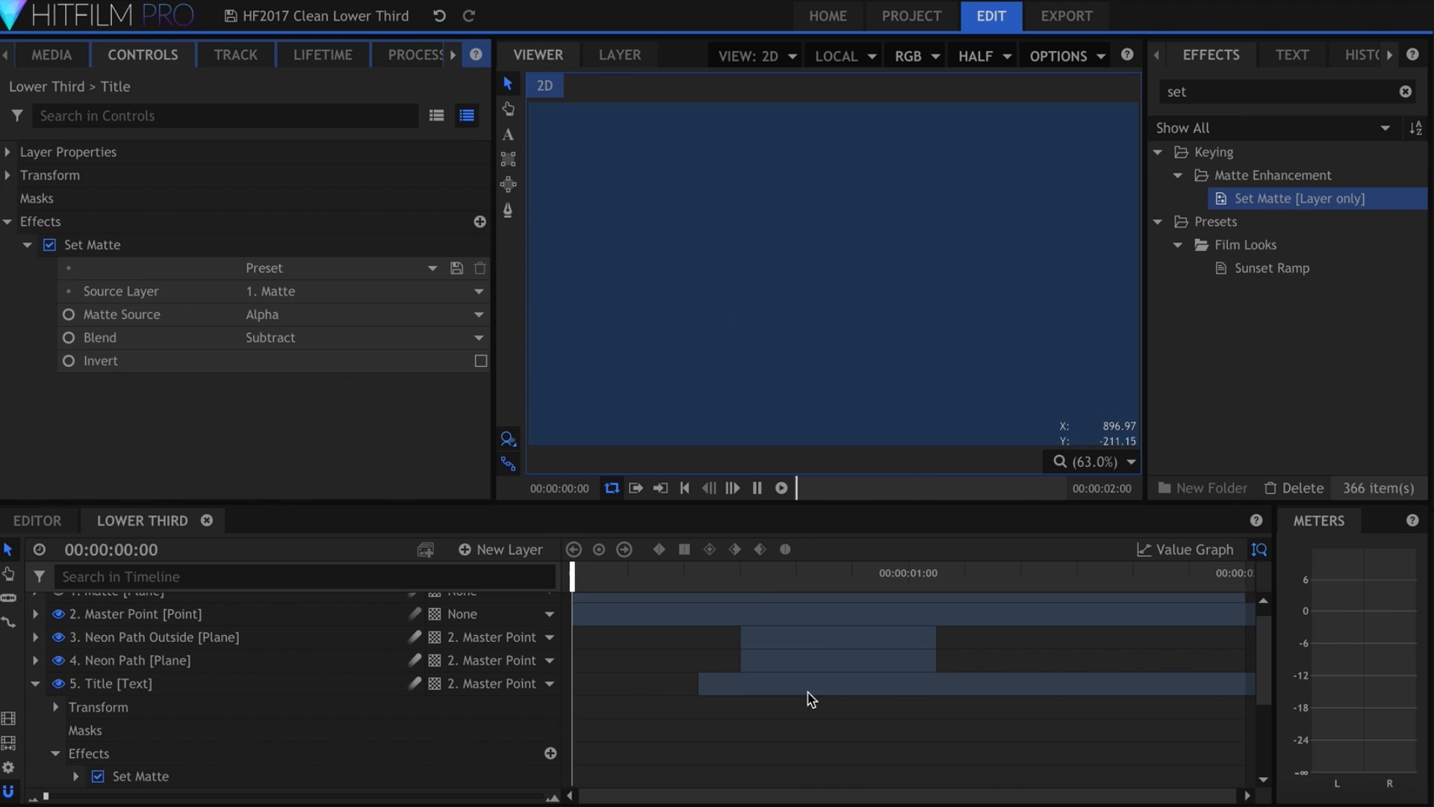
pyautogui.moveTo(785, 576); pyautogui.dragTo(761, 587)
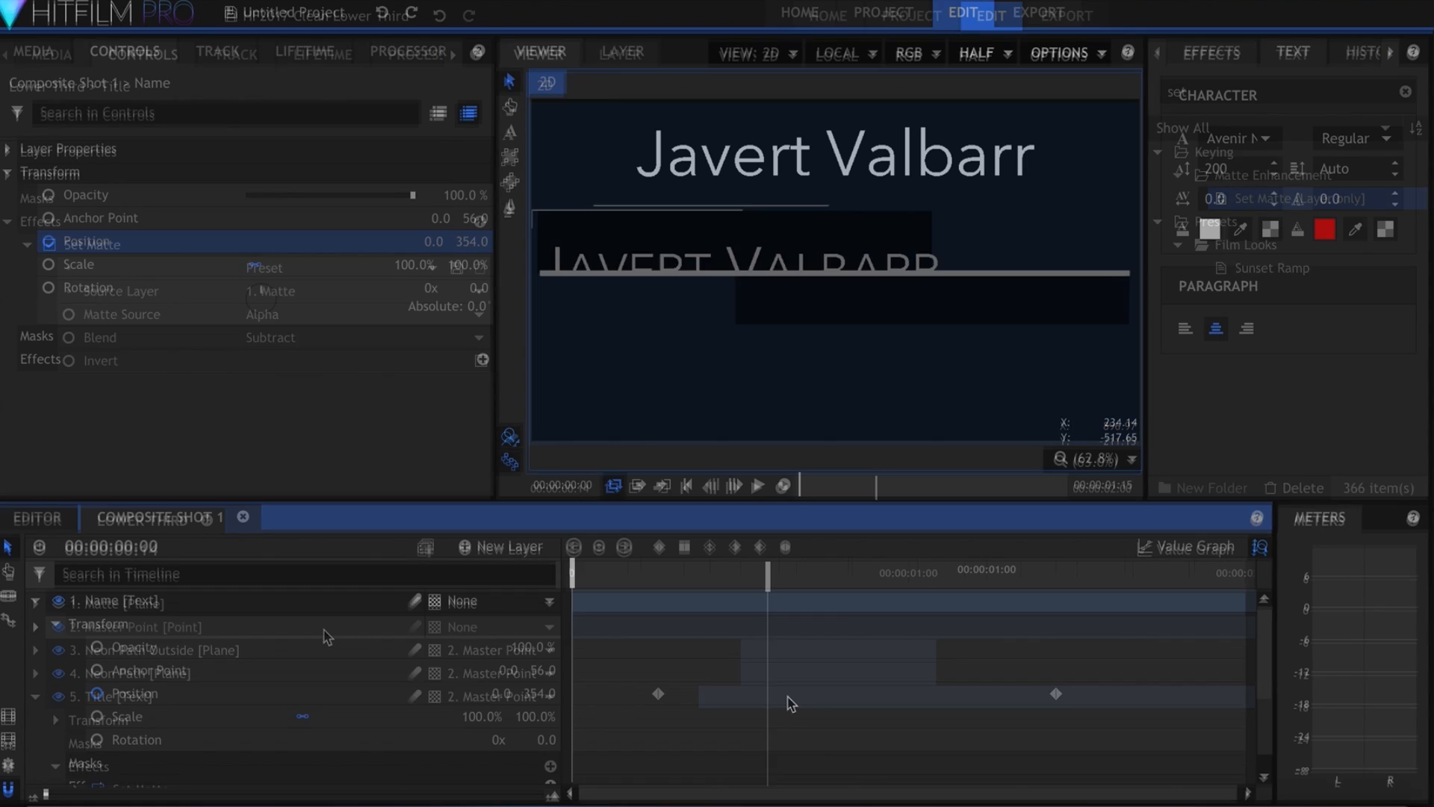
# Step: Play back the Name text's position animation with its linear keyframes in Composite Shot 1
pyautogui.press('space')
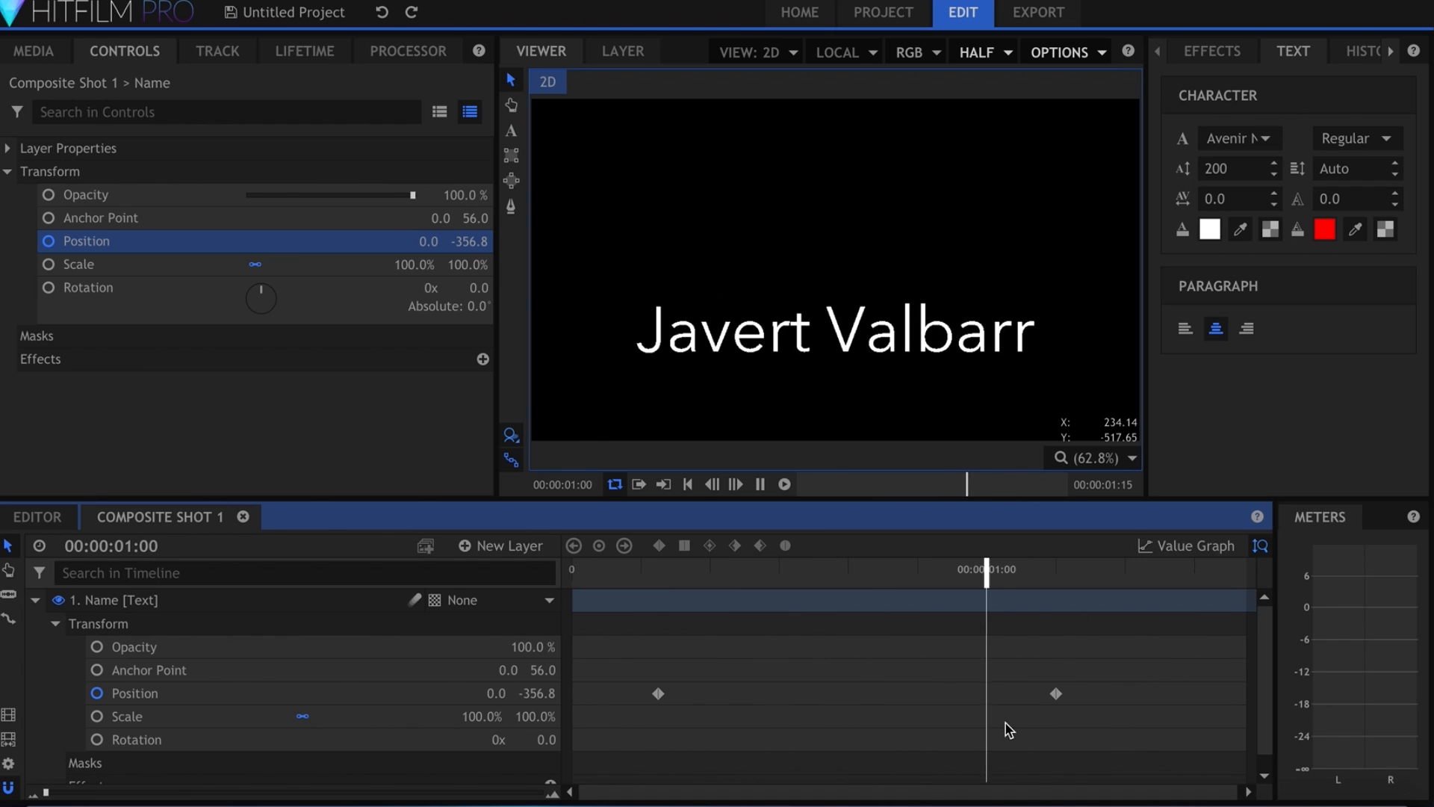
pyautogui.press('space')
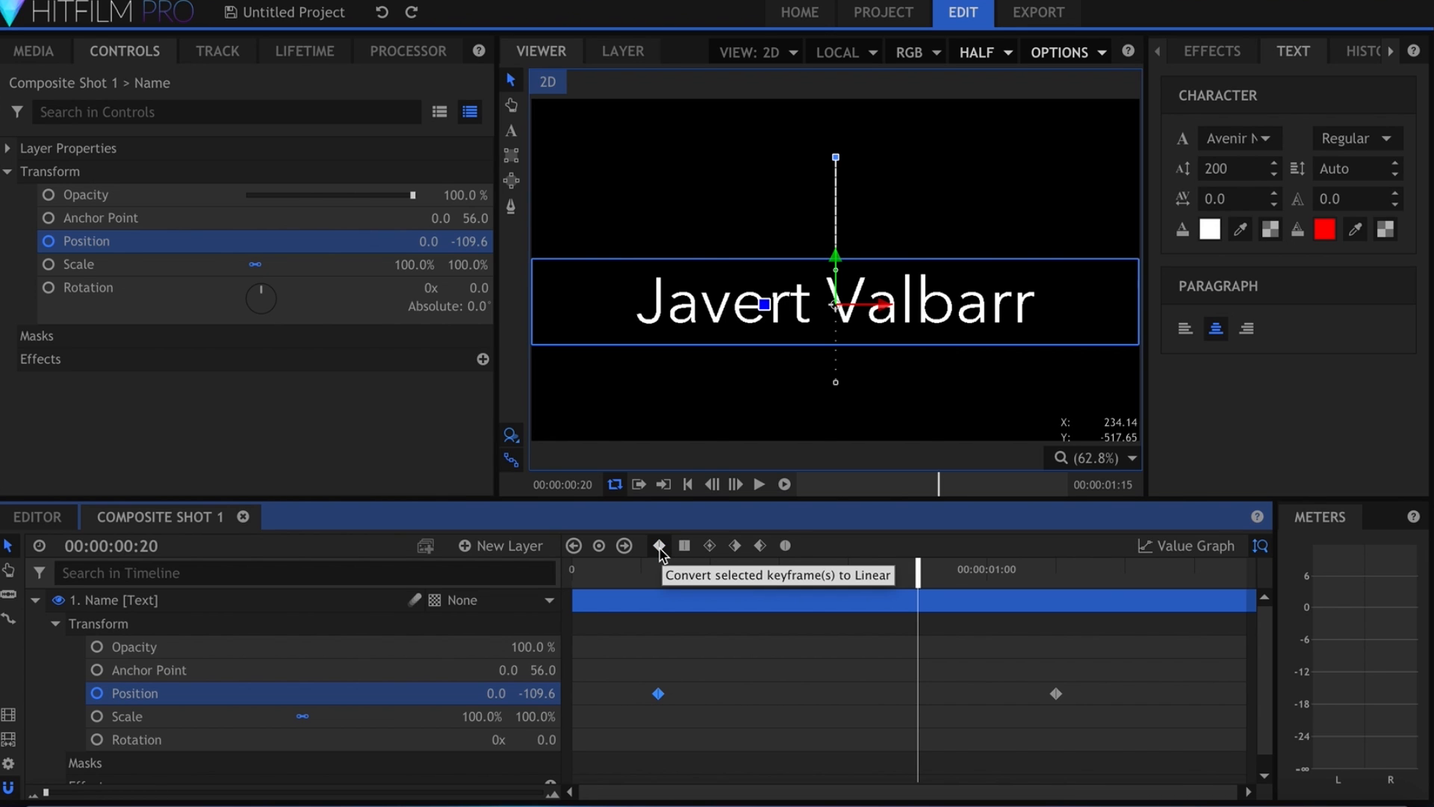
pyautogui.click(753, 680)
pyautogui.press('space')
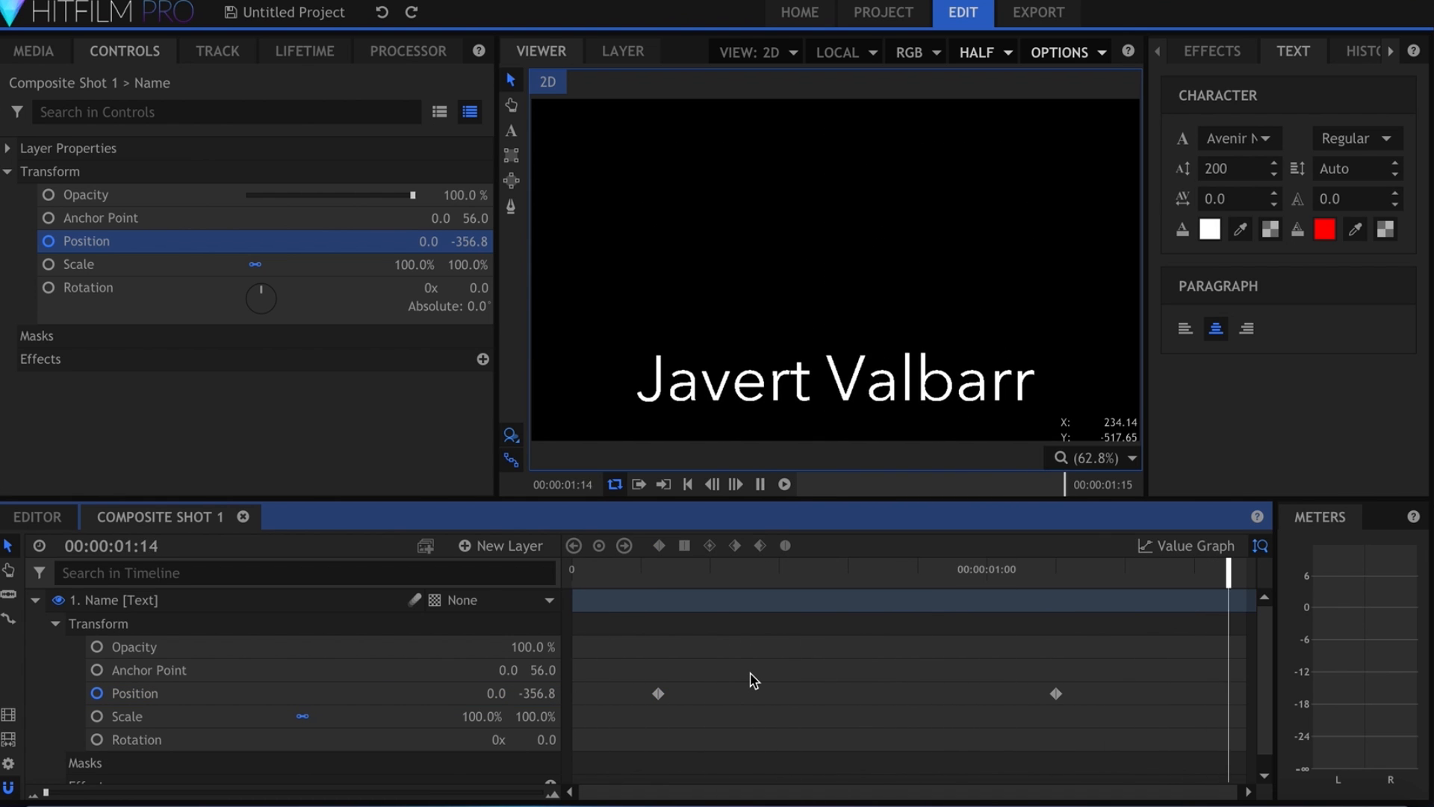
pyautogui.press('space')
# Step: Convert both Position keyframes of the Name text to Smooth and preview the motion
pyautogui.moveTo(1105, 668); pyautogui.dragTo(678, 710)
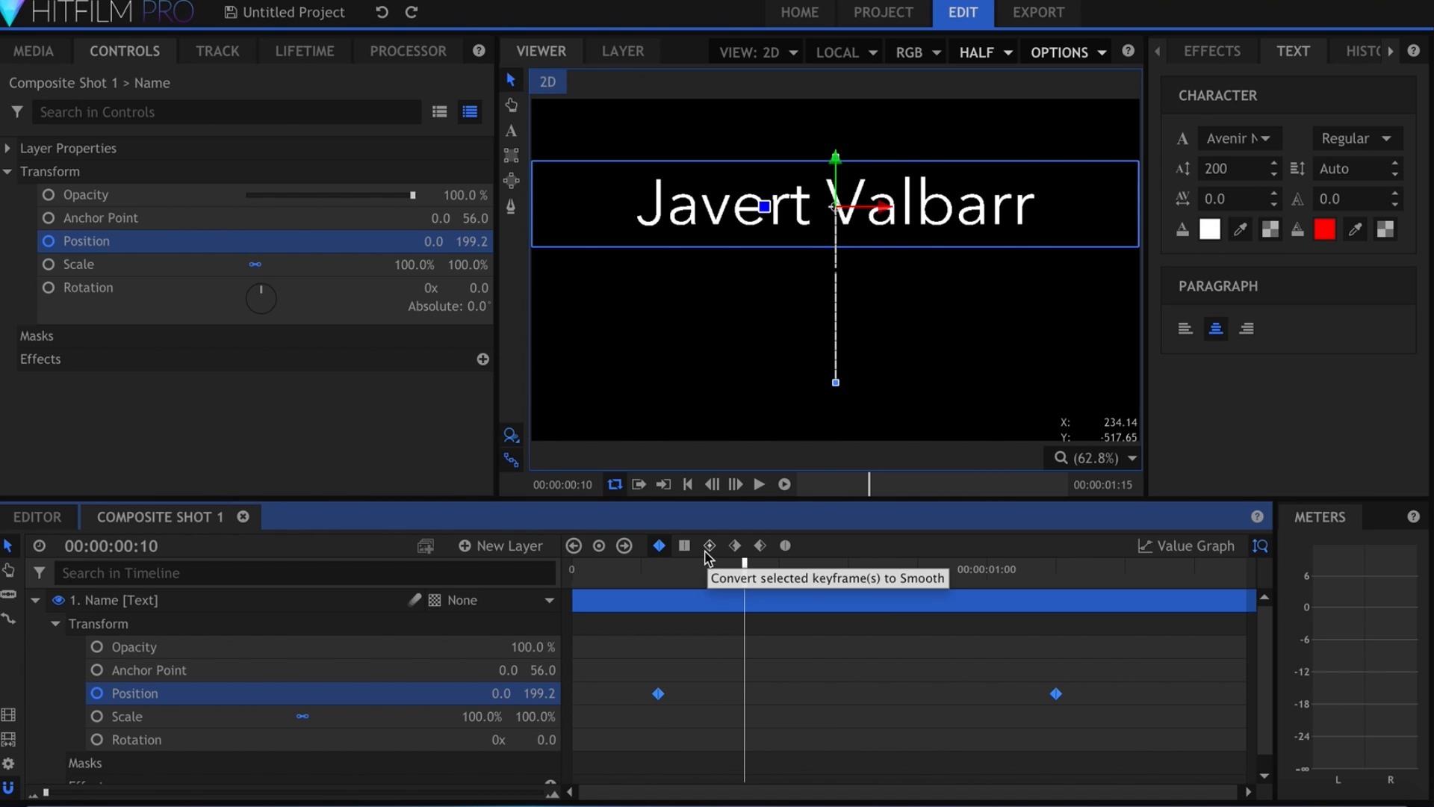
pyautogui.press('Home')
pyautogui.click(861, 742)
pyautogui.press('space')
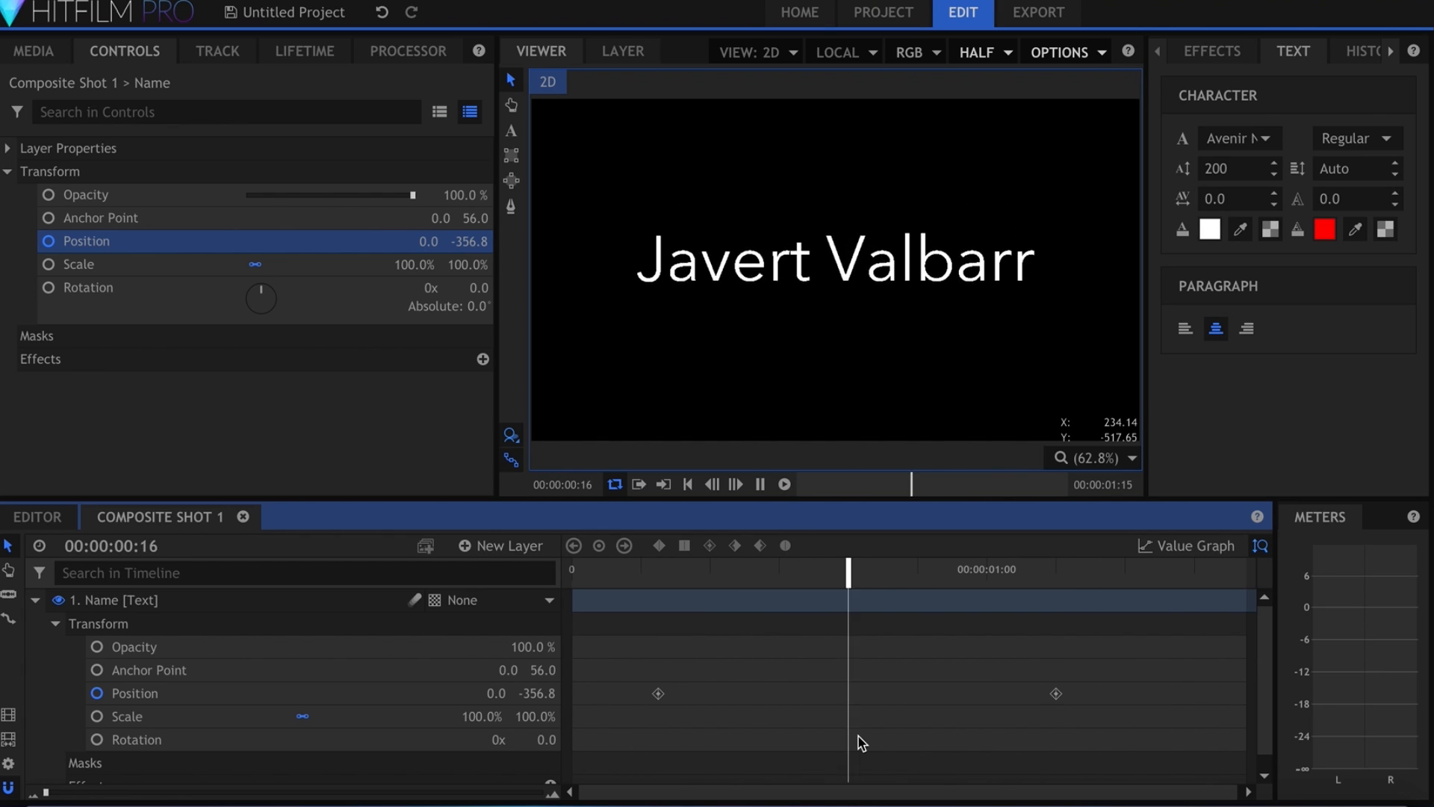
pyautogui.press('space')
# Step: Convert both Position keyframes of the Name text to Manual Bezier
pyautogui.moveTo(1080, 681); pyautogui.dragTo(668, 738)
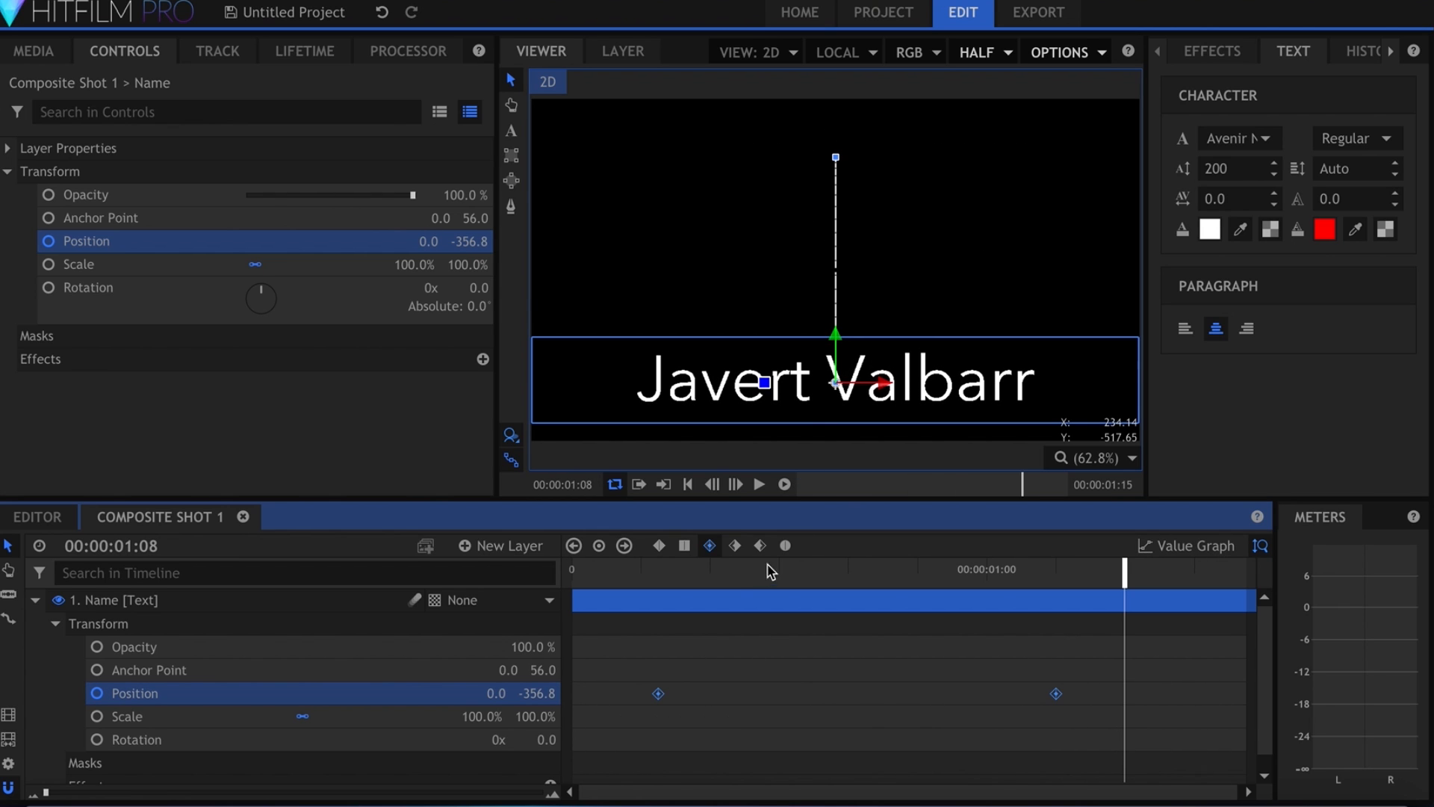
pyautogui.click(786, 546)
# Step: Extend the first keyframe's Bezier handle on the vertical position curve in the value graph for a slower start, and preview the motion
pyautogui.click(1173, 547)
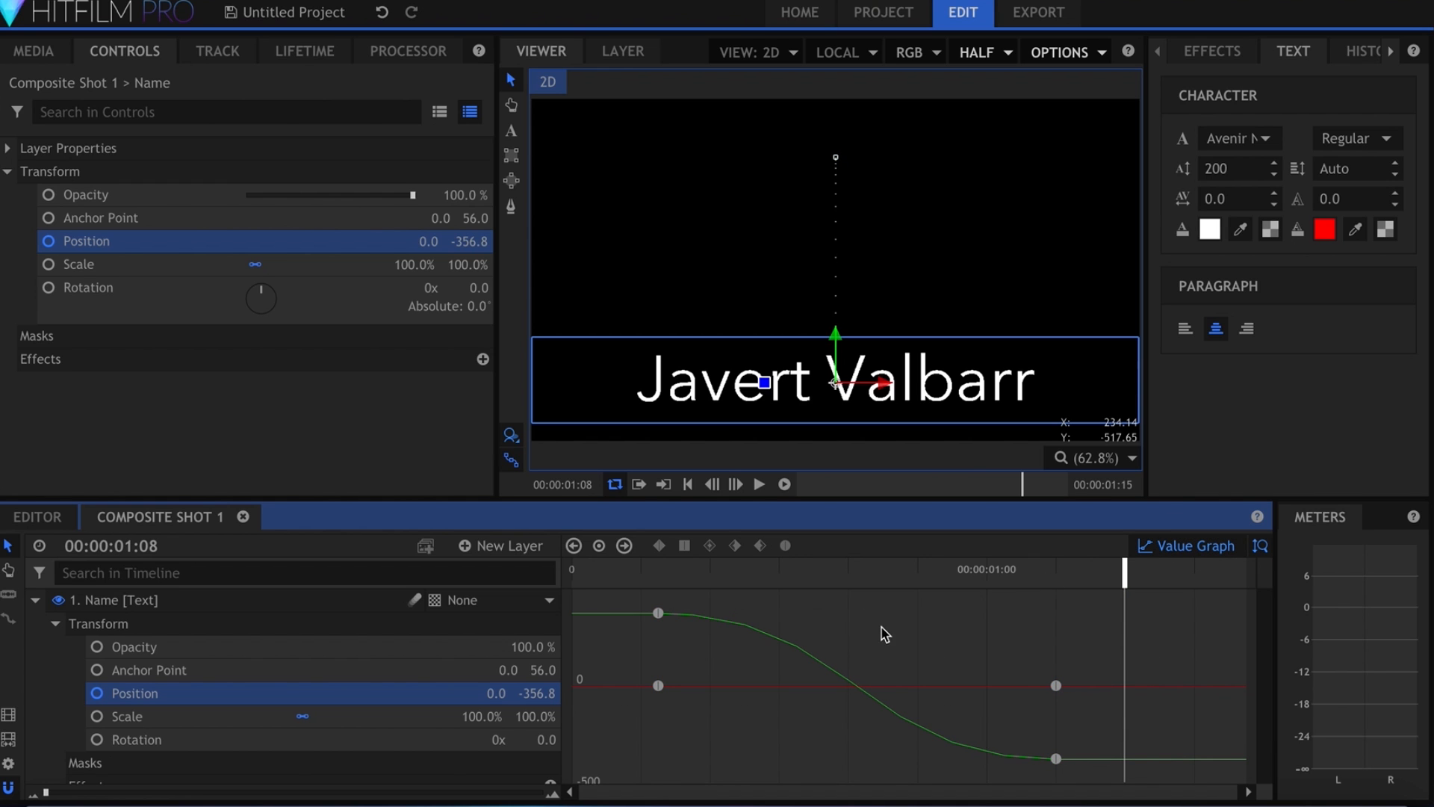
pyautogui.click(658, 614)
pyautogui.moveTo(855, 613); pyautogui.dragTo(1001, 613)
pyautogui.click(1088, 627)
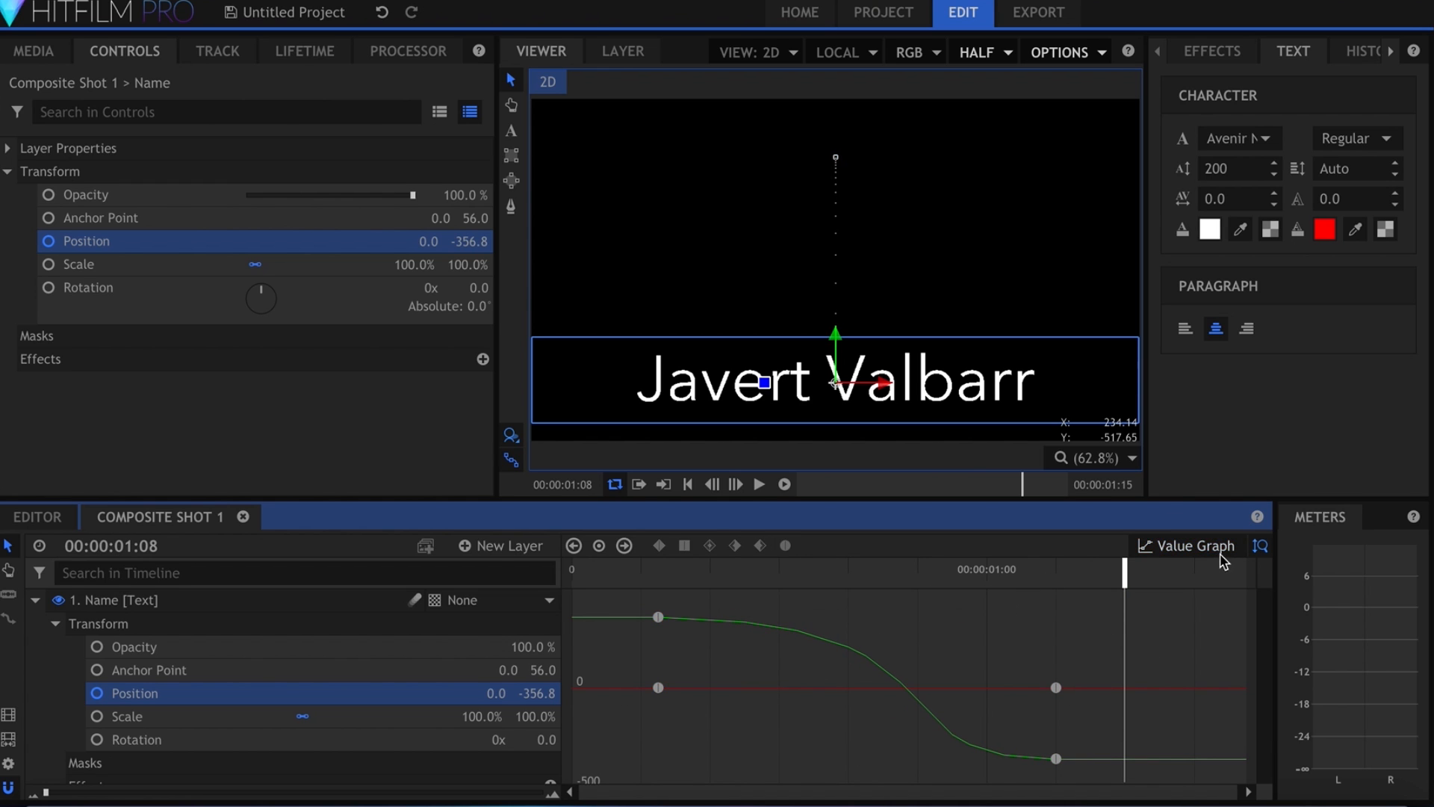
pyautogui.press('Home')
pyautogui.click(412, 446)
pyautogui.press('space')
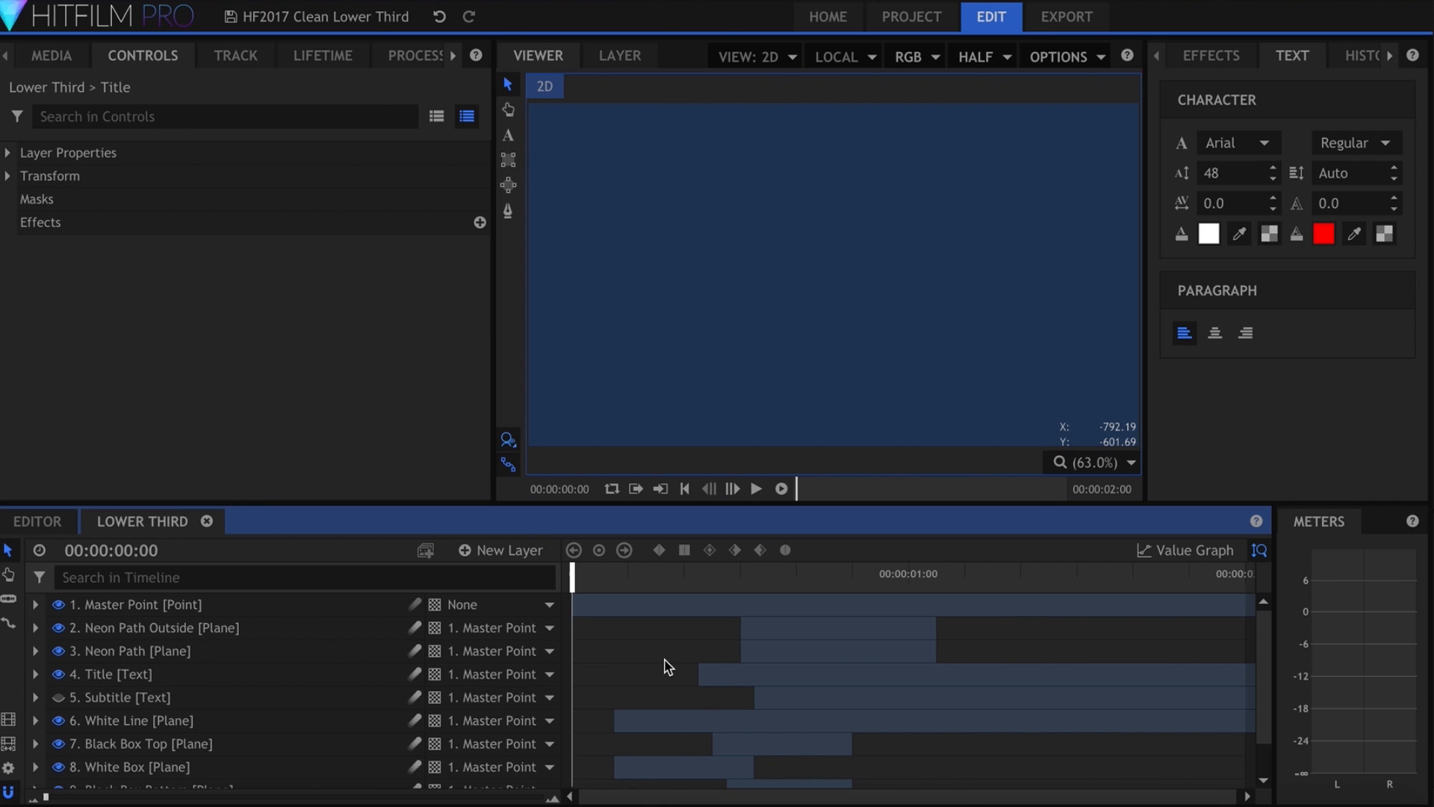
# Step: Play back the Lower Third animation with looping enabled
pyautogui.press('space')
pyautogui.click(611, 491)
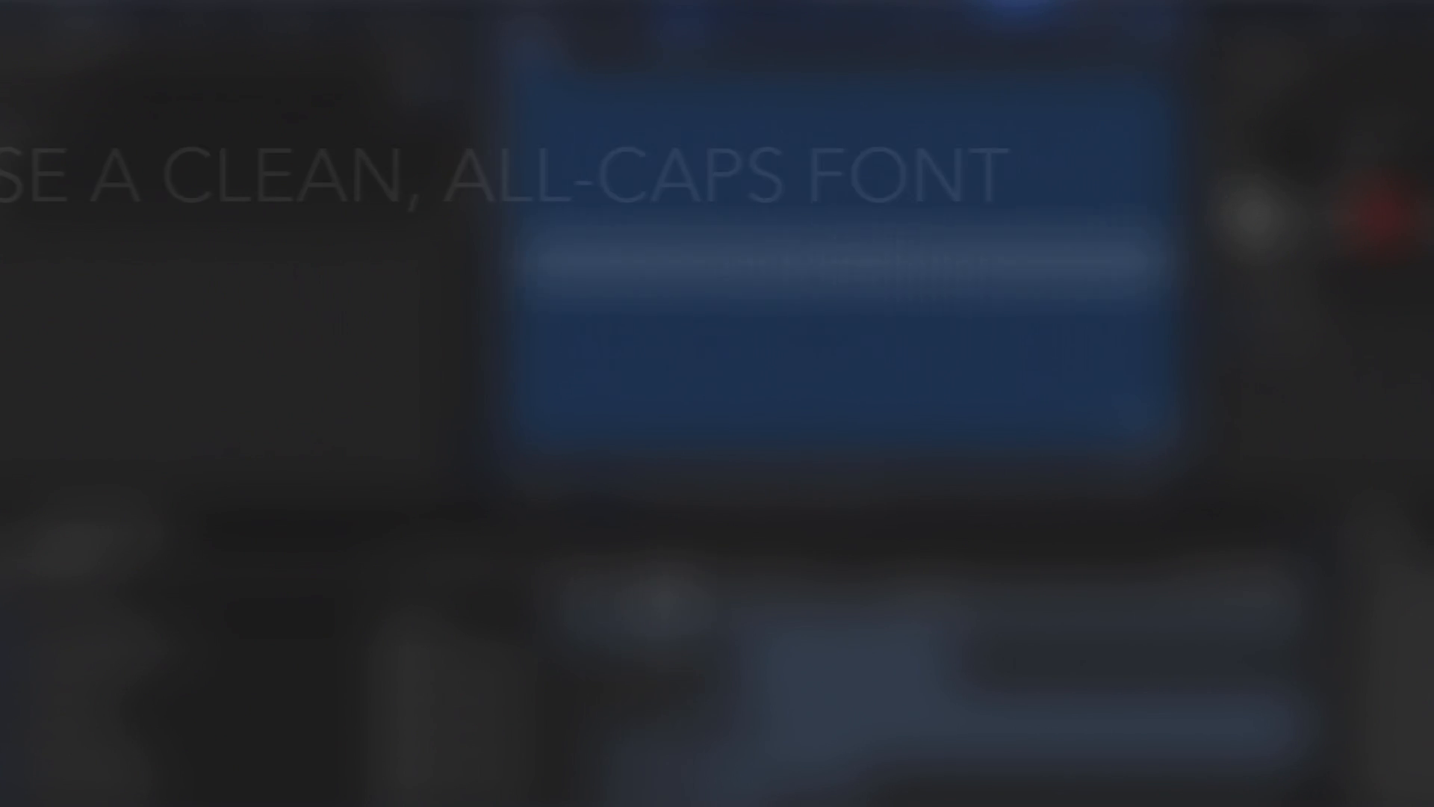